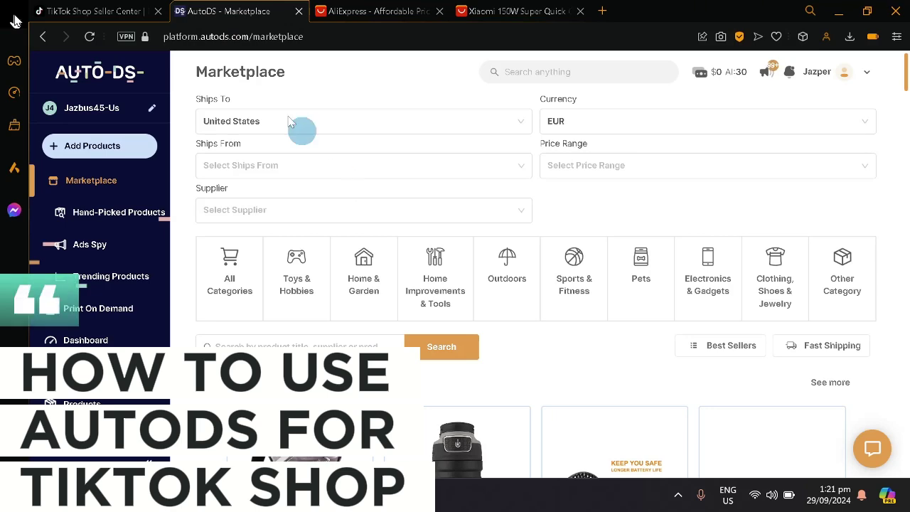
Compare the TikTok Shop Manage Products page with the AutoDS Marketplace tab.
key("ctrl+shift+Tab")
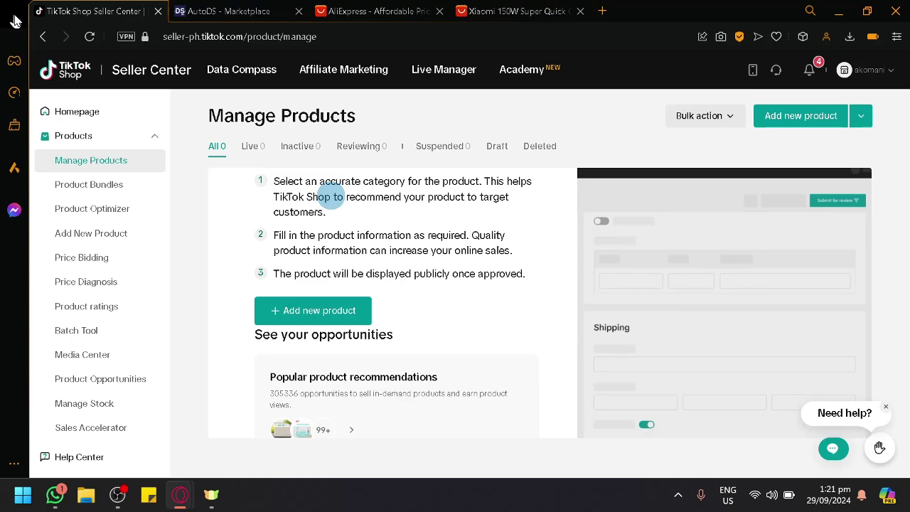
left_click(228, 8)
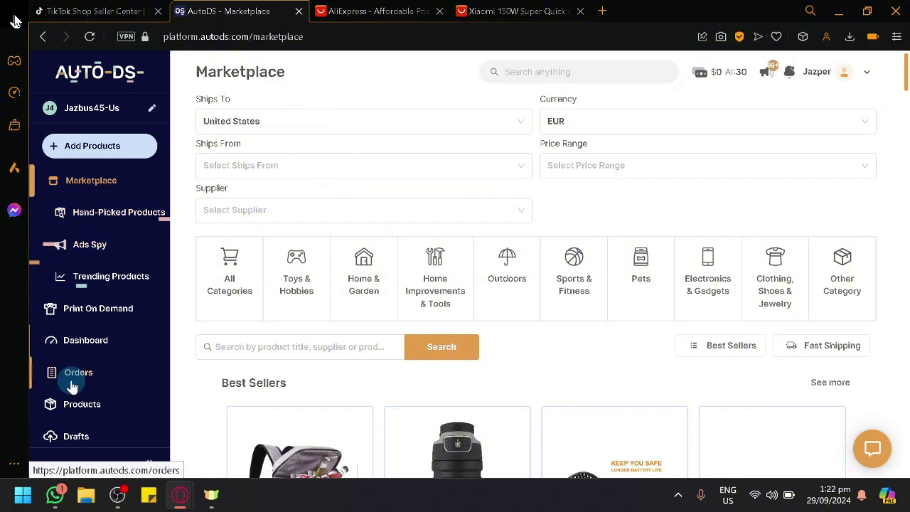
scroll(97, 372, "down", 1)
scroll(98, 372, "up", 1)
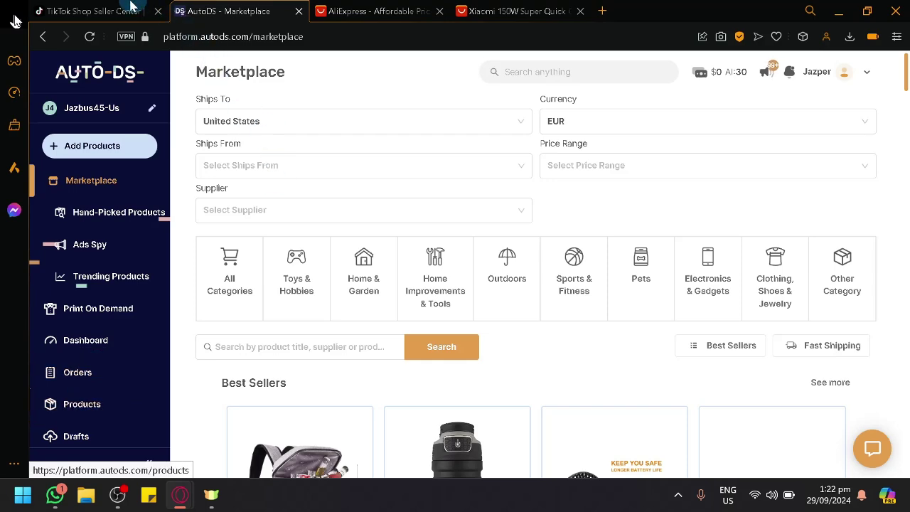
left_click(131, 11)
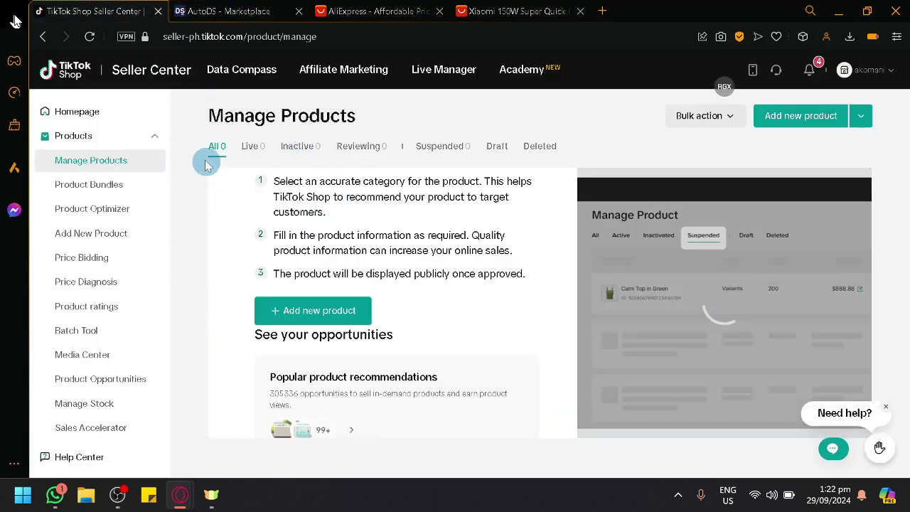
left_click(221, 9)
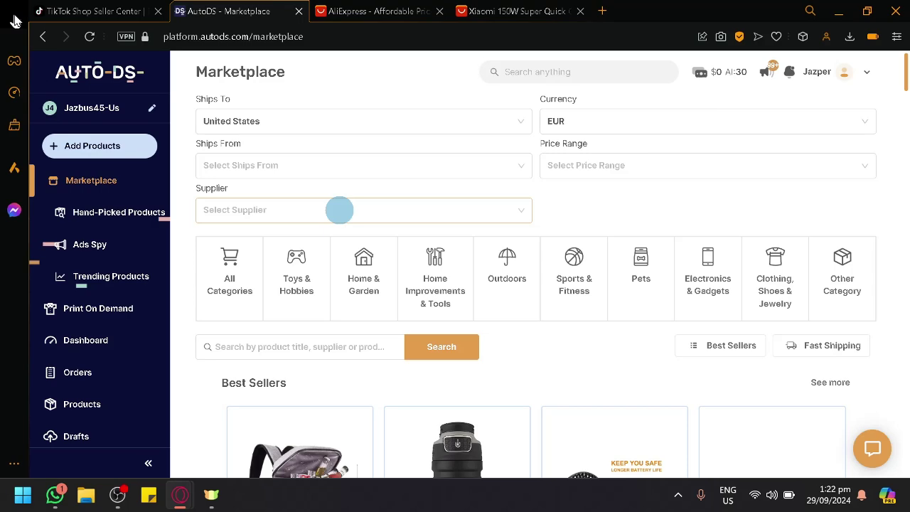
Start adding a new store, pick eBay, then dismiss the store type chooser.
left_click(69, 108)
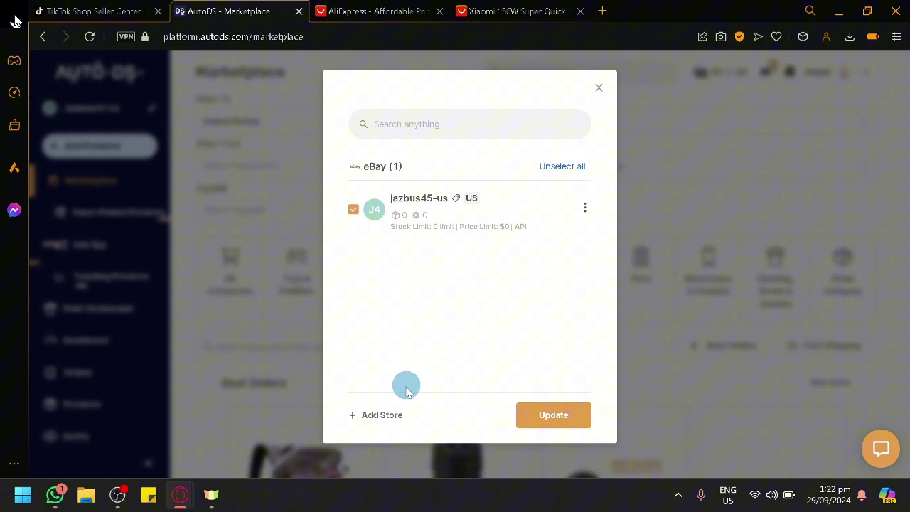
left_click(394, 423)
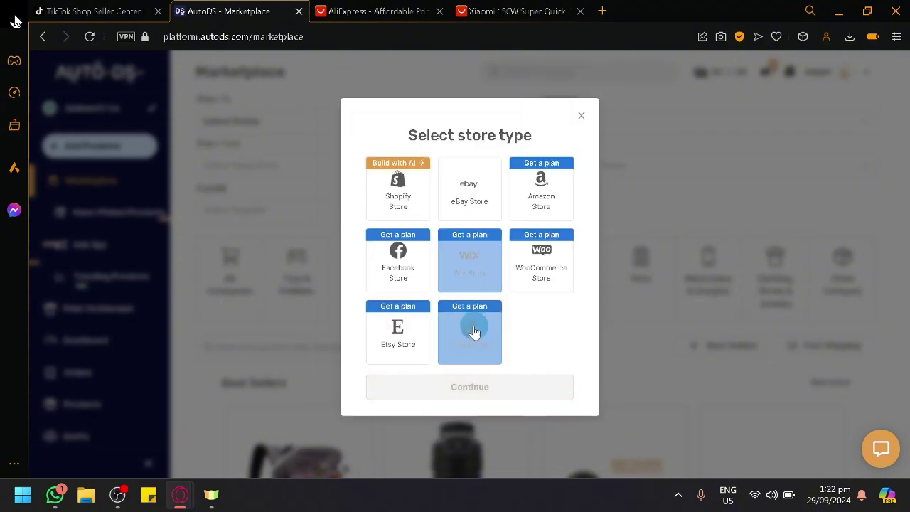
left_click(473, 169)
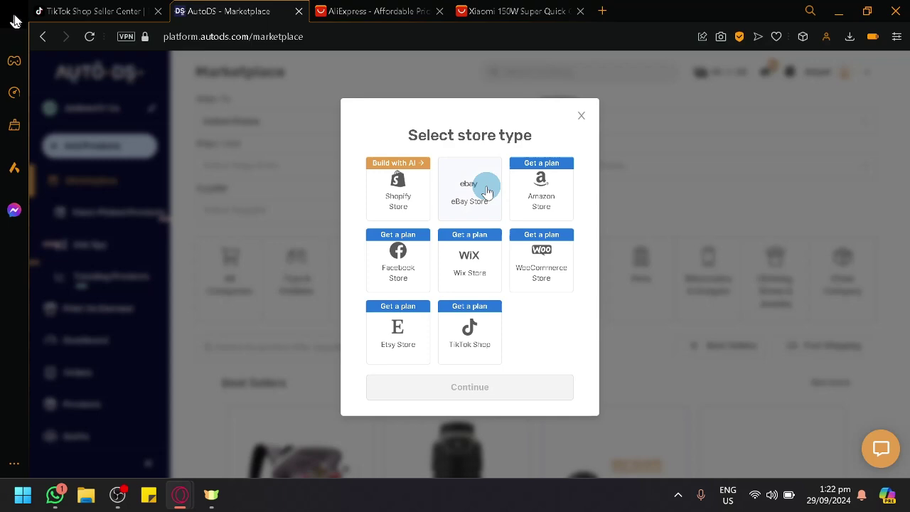
left_click(580, 116)
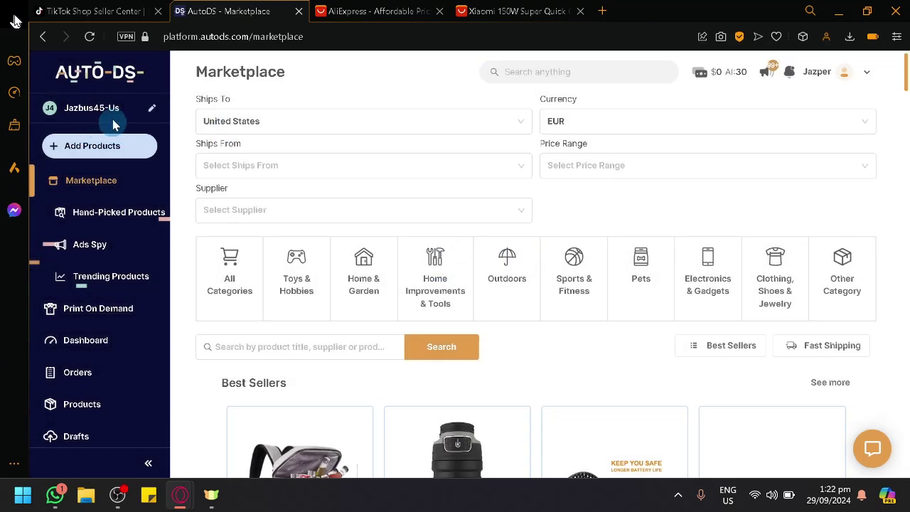
Begin adding another store and choose TikTok Shop as the store type.
left_click(107, 117)
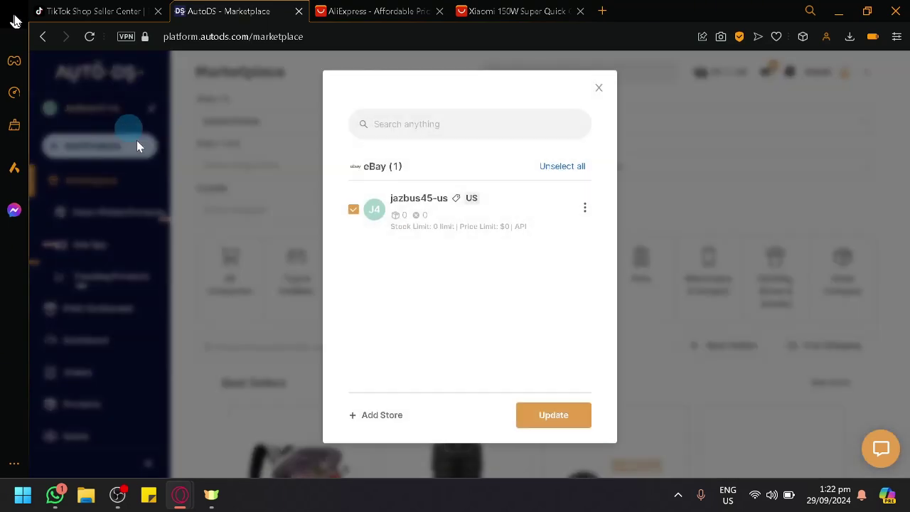
left_click(377, 416)
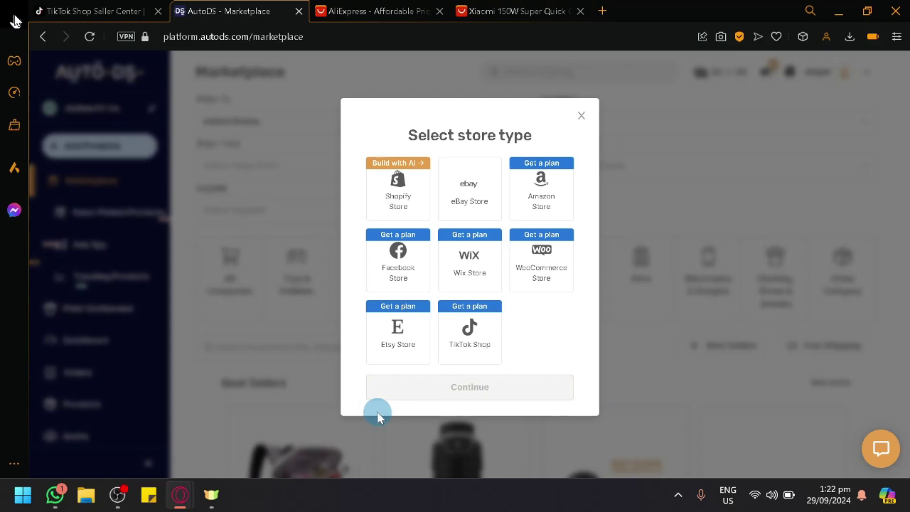
left_click(442, 332)
left_click(490, 312)
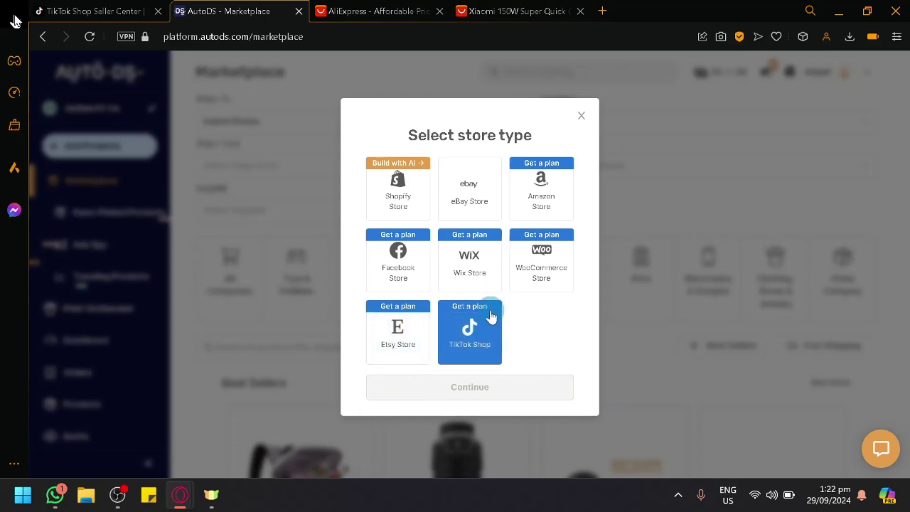
left_click(475, 320)
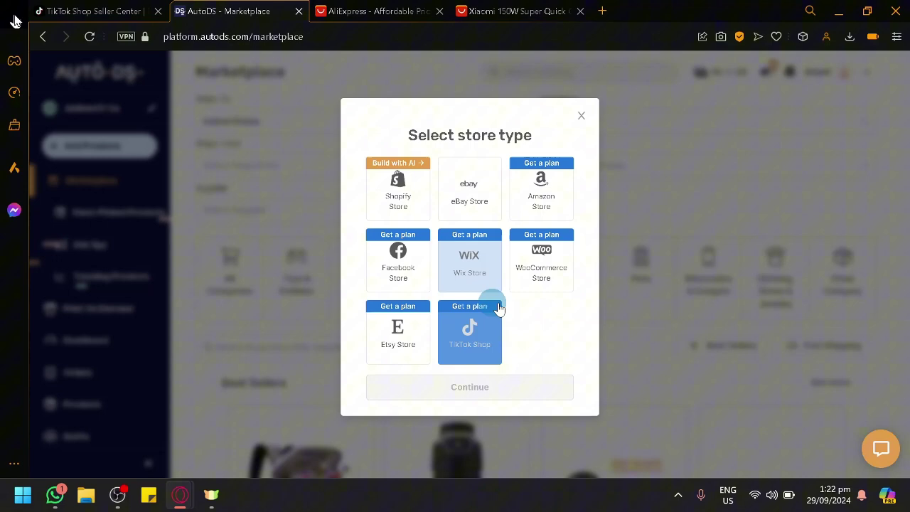
Confirm TikTok Shop and switch the package plans to monthly pricing ($26.90, $46.90, $73.90).
left_click(469, 330)
left_click(457, 390)
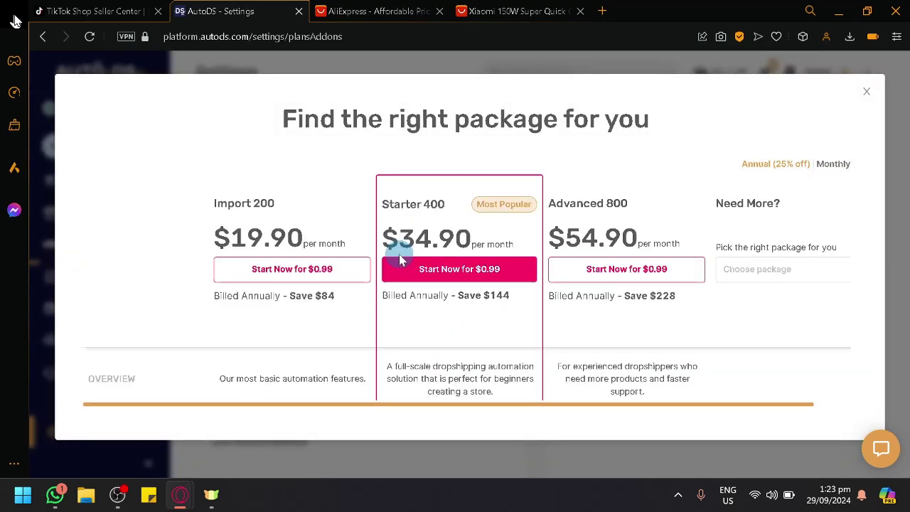
left_click(834, 169)
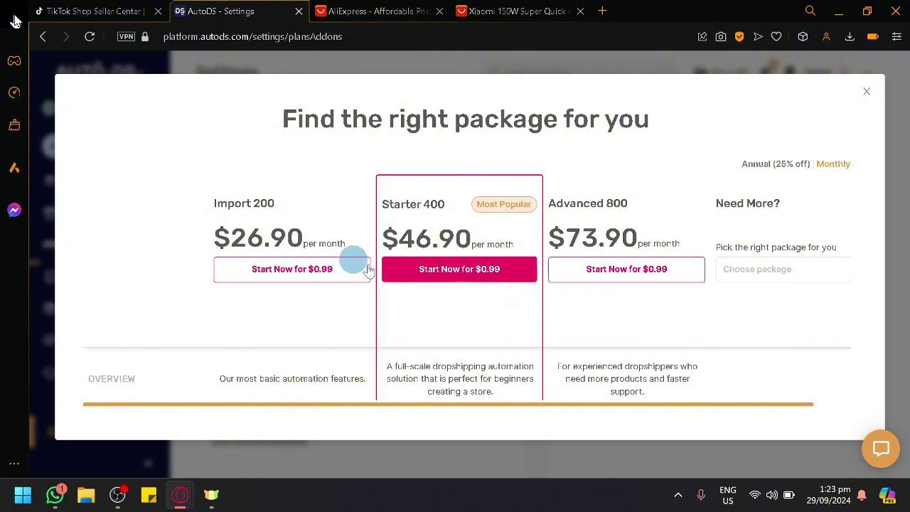
Dismiss the package offer, glance at the Add Products options, and go to Marketplace.
left_click(859, 94)
left_click(93, 145)
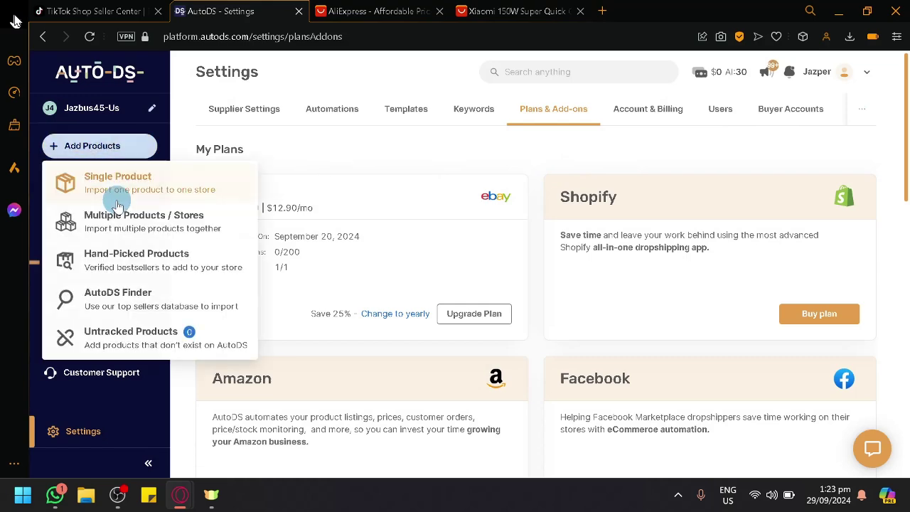
left_click(440, 187)
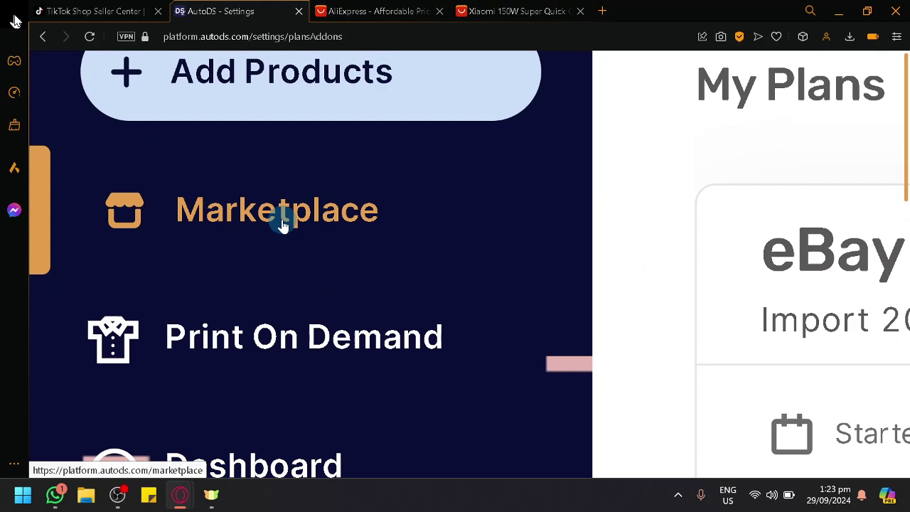
left_click(283, 225)
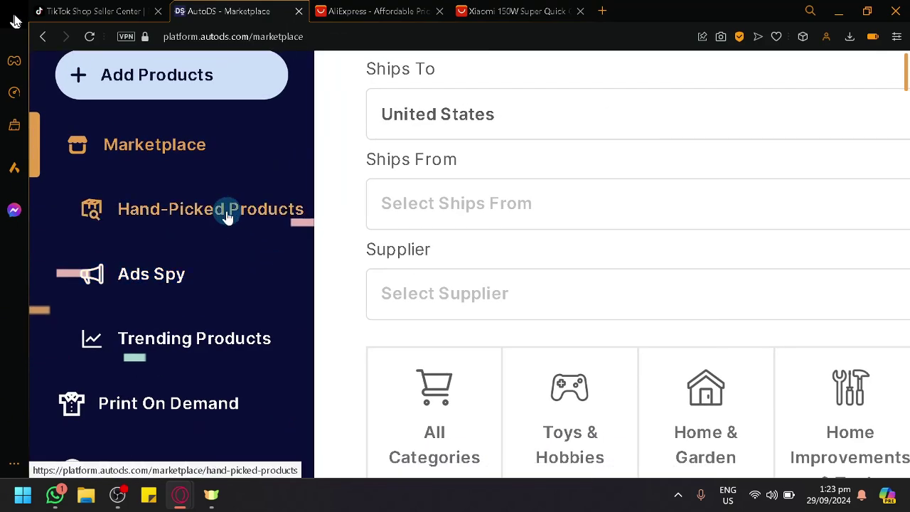
Visit Hand-Picked Products, Ads Spy, Trending Products and Print On Demand, ending on the Dashboard.
left_click(218, 218)
left_click(148, 267)
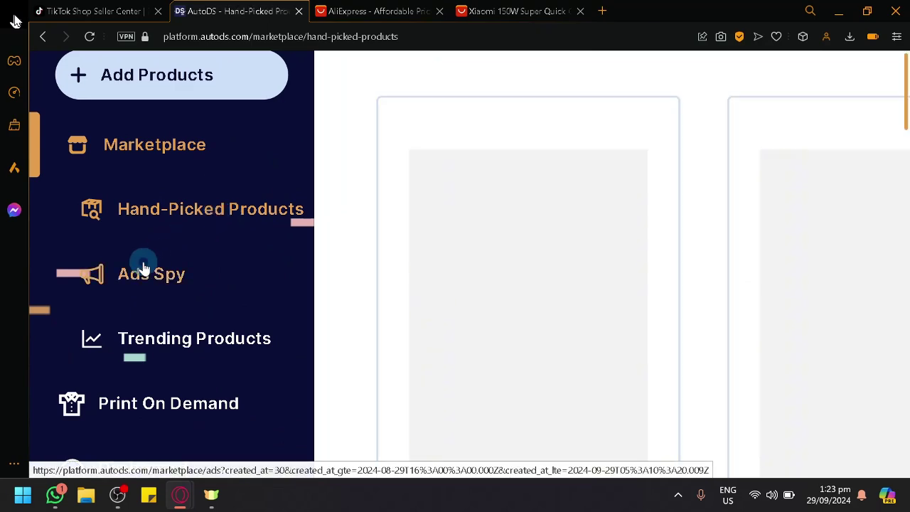
left_click(167, 348)
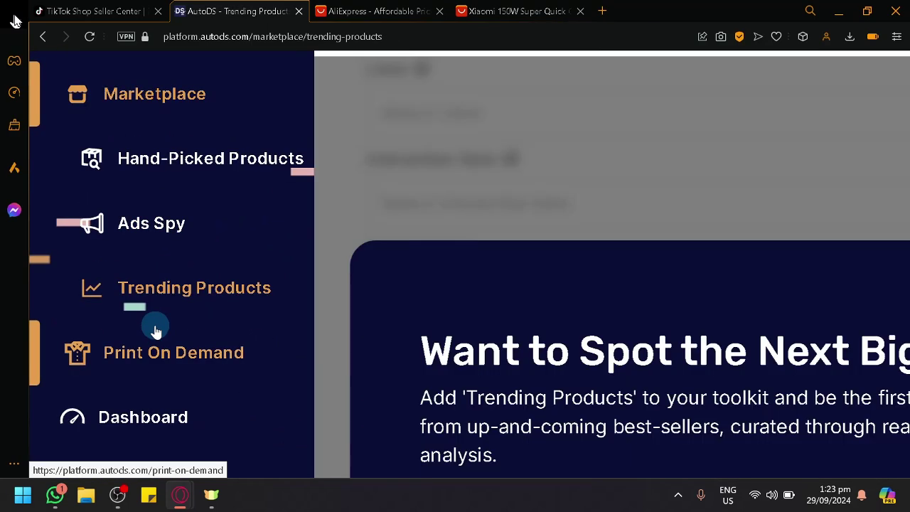
left_click(155, 354)
scroll(152, 352, "down", 2)
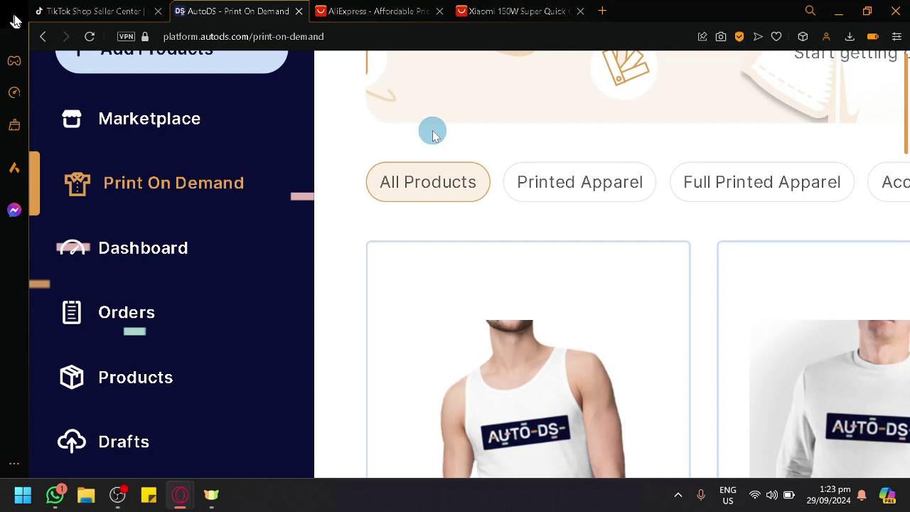
left_click(178, 242)
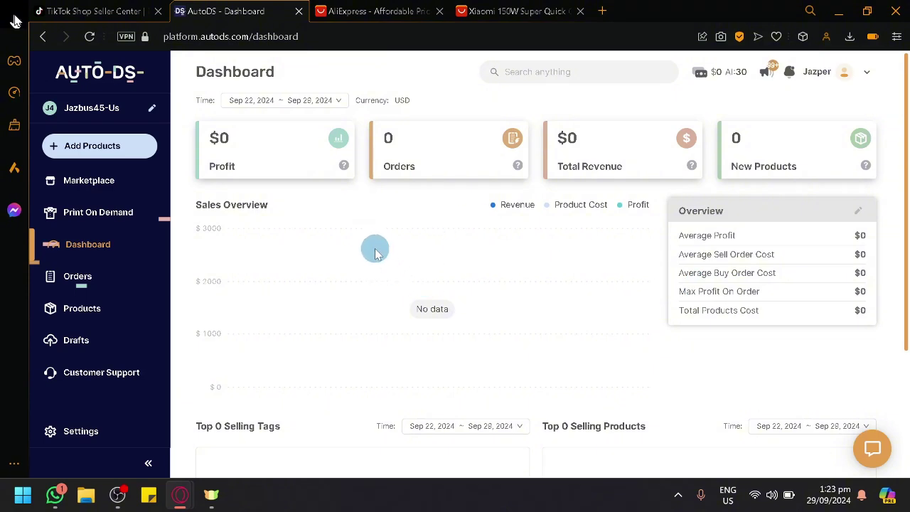
Check the empty Orders page against the TikTok Shop tab, then open Sourcing Request statuses.
left_click(61, 278)
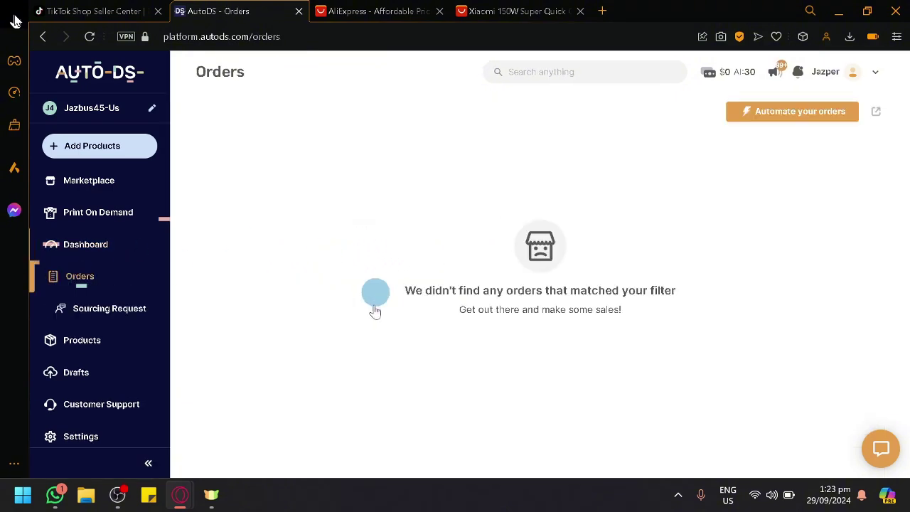
left_click(94, 8)
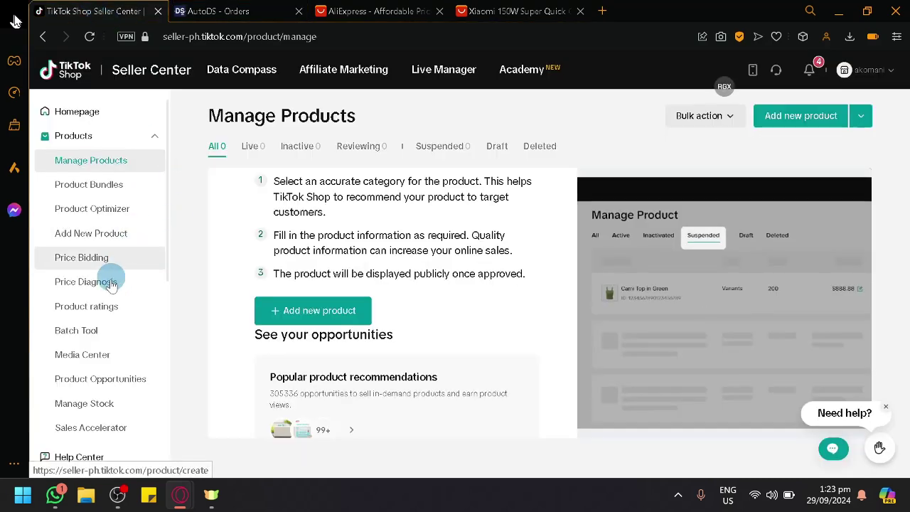
left_click(121, 140)
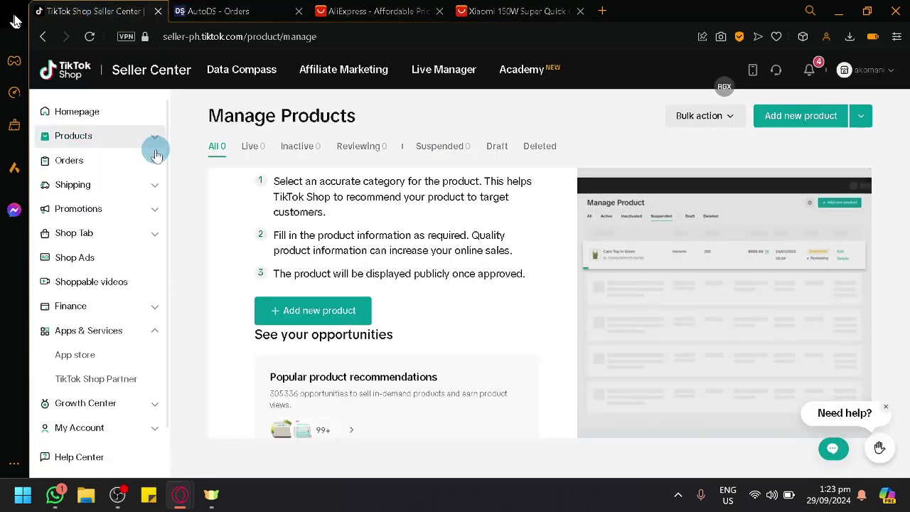
key("ctrl+Tab")
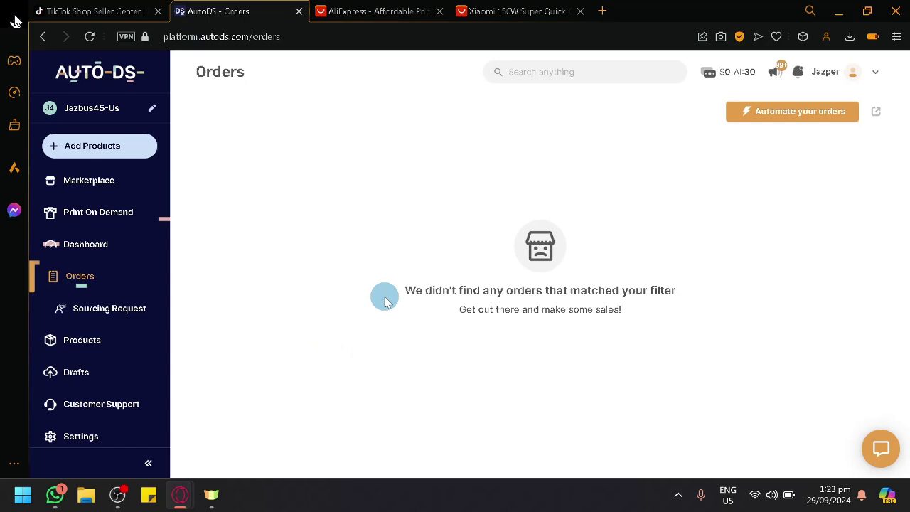
left_click(110, 9)
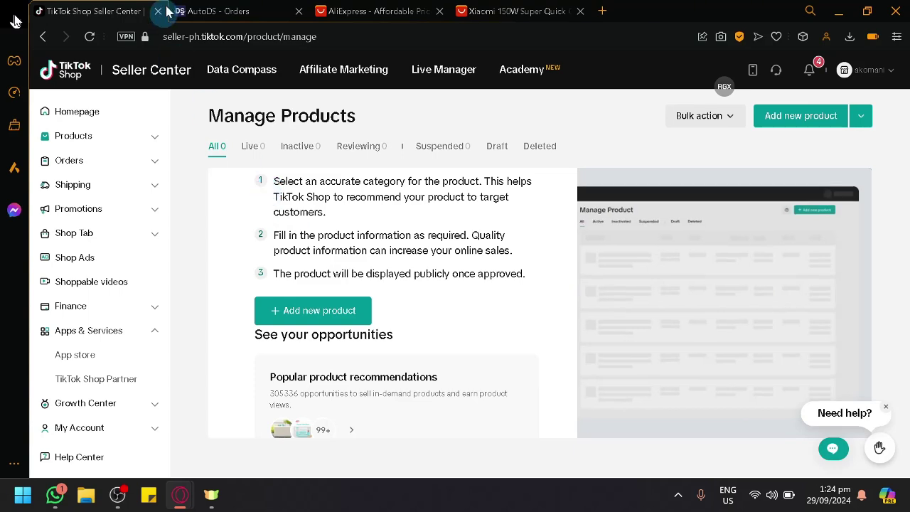
left_click(188, 11)
left_click(94, 9)
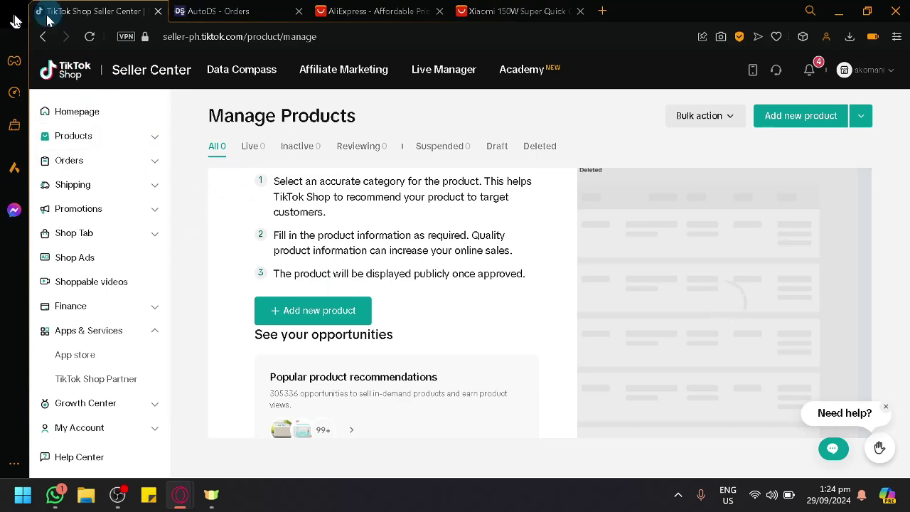
left_click(241, 7)
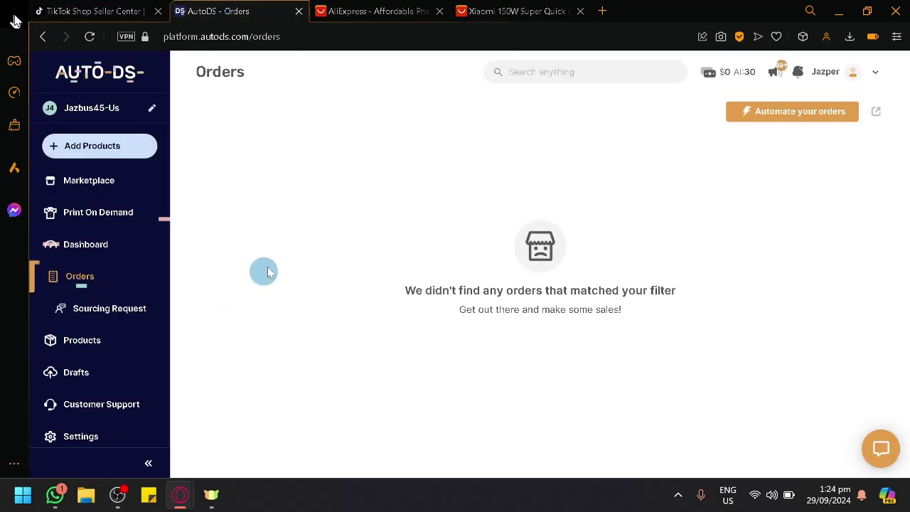
left_click(110, 310)
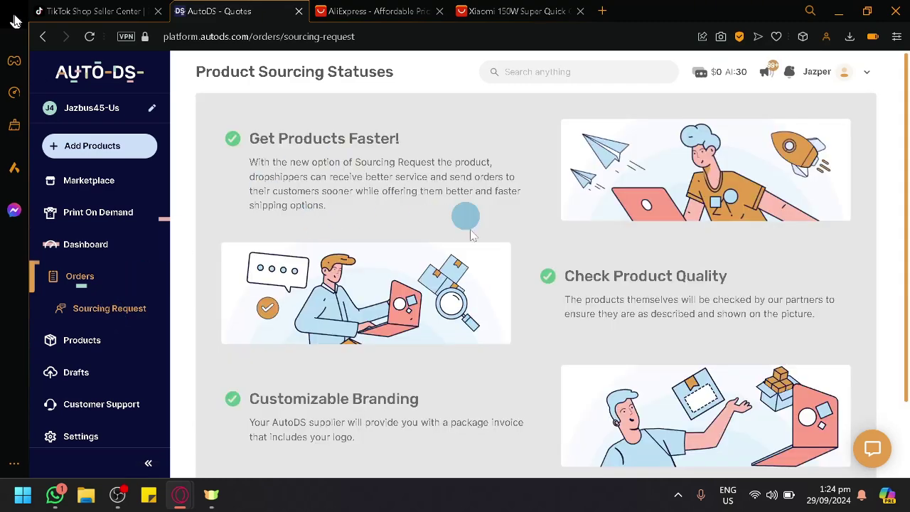
Go from sourcing information through Products to the Drafts list with four draft products.
scroll(451, 249, "down", 1)
left_click(137, 313)
left_click(84, 339)
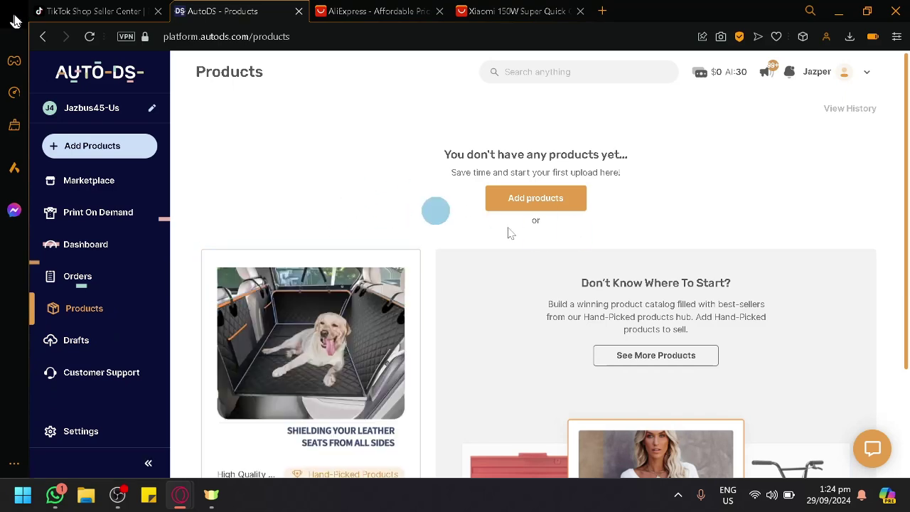
left_click(76, 340)
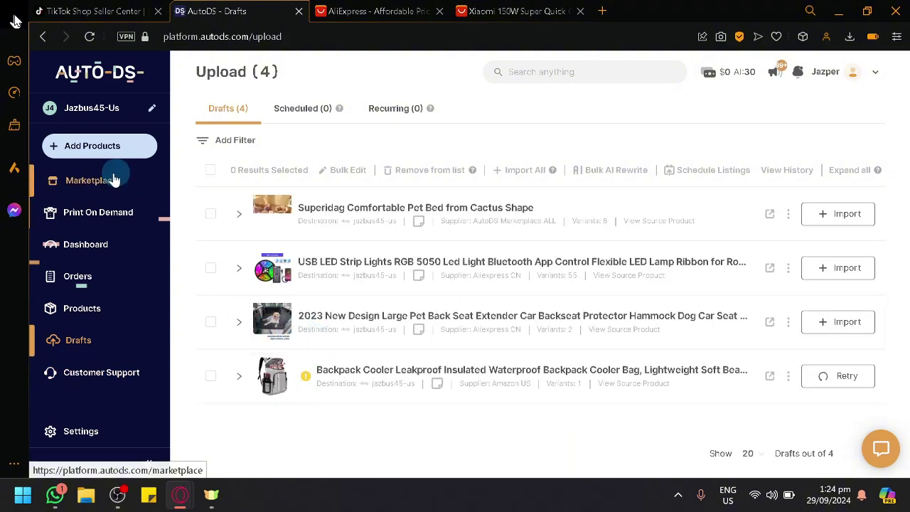
Open the Marketplace and scroll through its product rows.
left_click(88, 187)
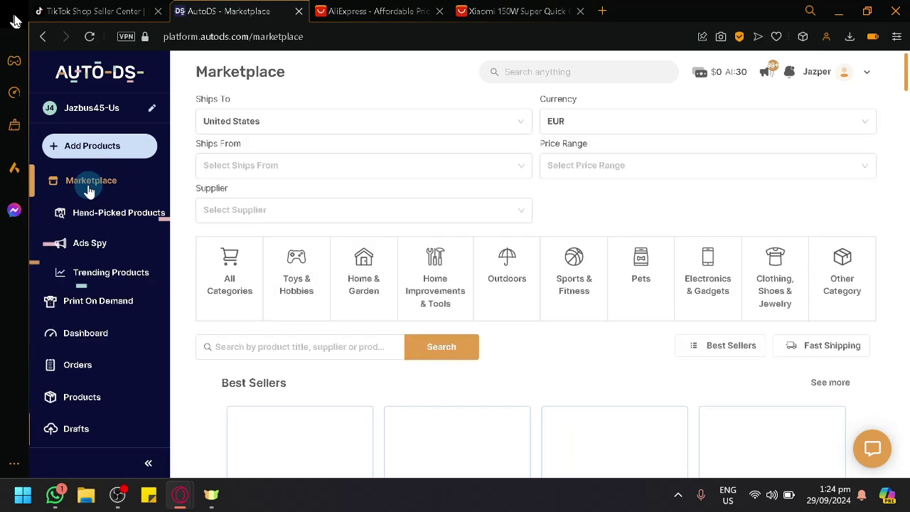
scroll(530, 213, "down", 4)
scroll(530, 217, "up", 3)
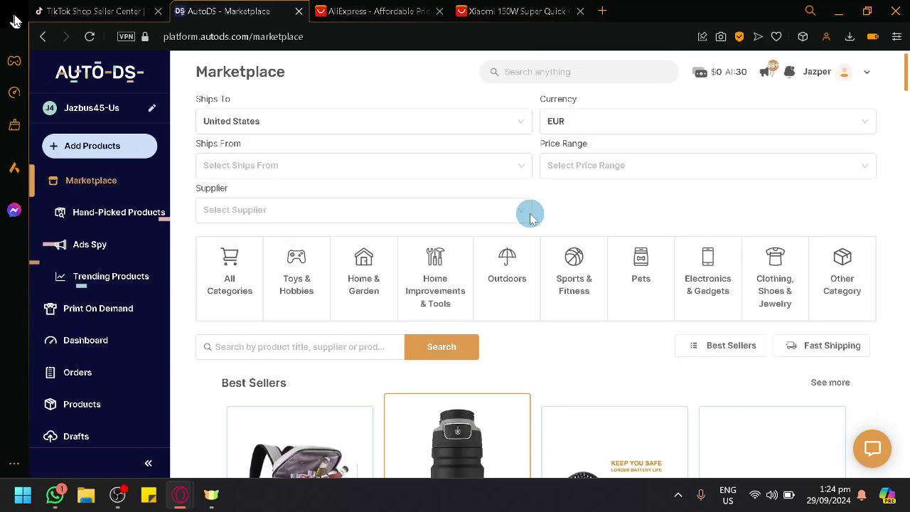
scroll(527, 219, "down", 2)
scroll(519, 222, "down", 4)
scroll(544, 294, "down", 5)
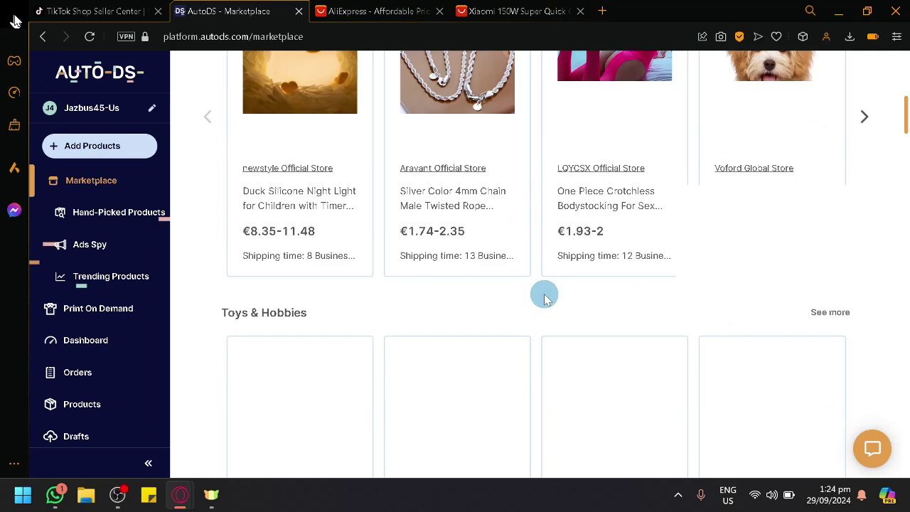
scroll(546, 295, "down", 2)
mouse_move(614, 327)
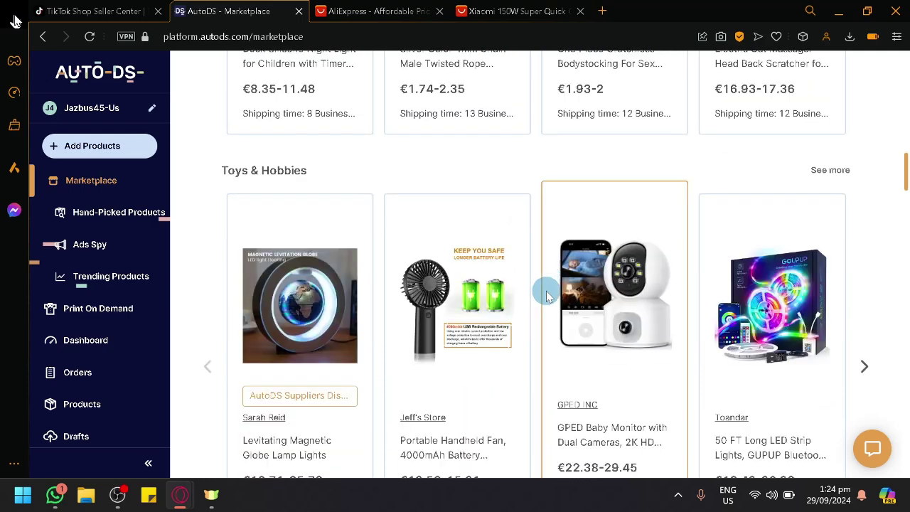
scroll(546, 295, "up", 5)
scroll(546, 295, "up", 3)
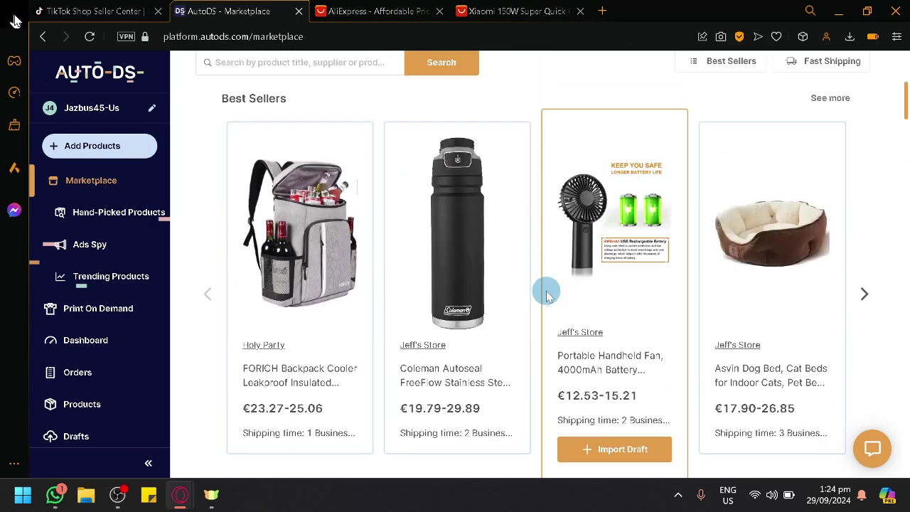
scroll(546, 295, "up", 2)
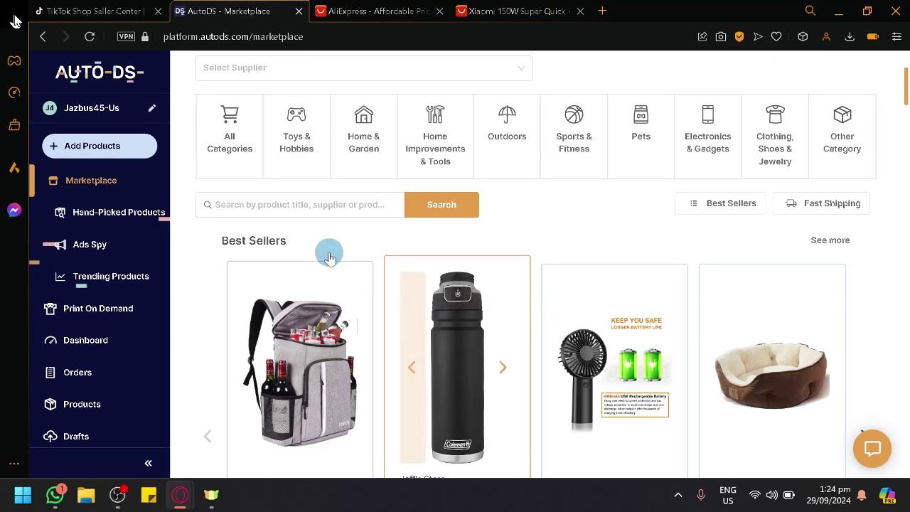
scroll(279, 245, "down", 8)
scroll(281, 245, "down", 4)
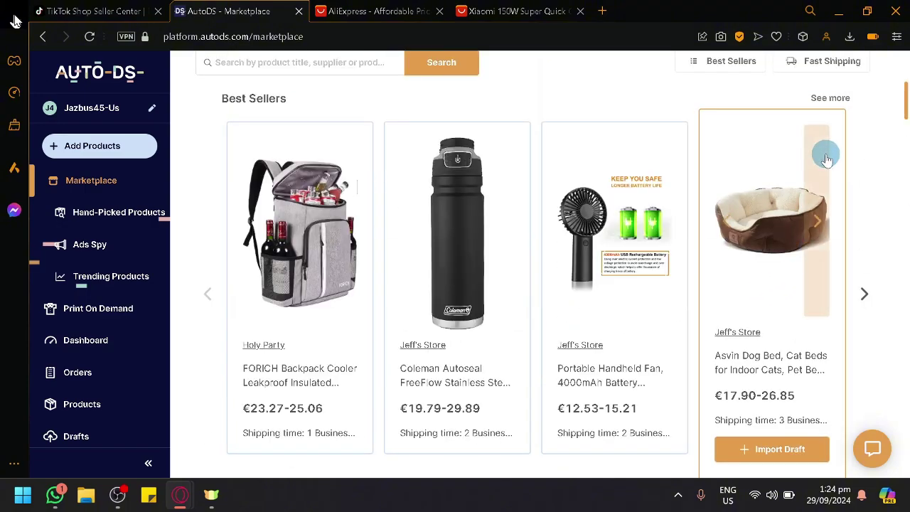
scroll(818, 213, "up", 2)
Browse the products with the Fast Shipping filter on, then turn it off.
left_click(837, 204)
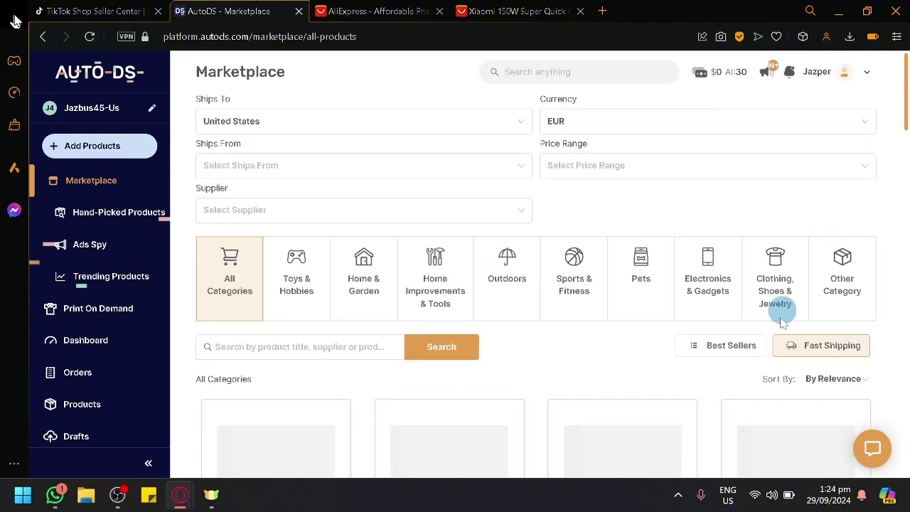
scroll(718, 362, "down", 2)
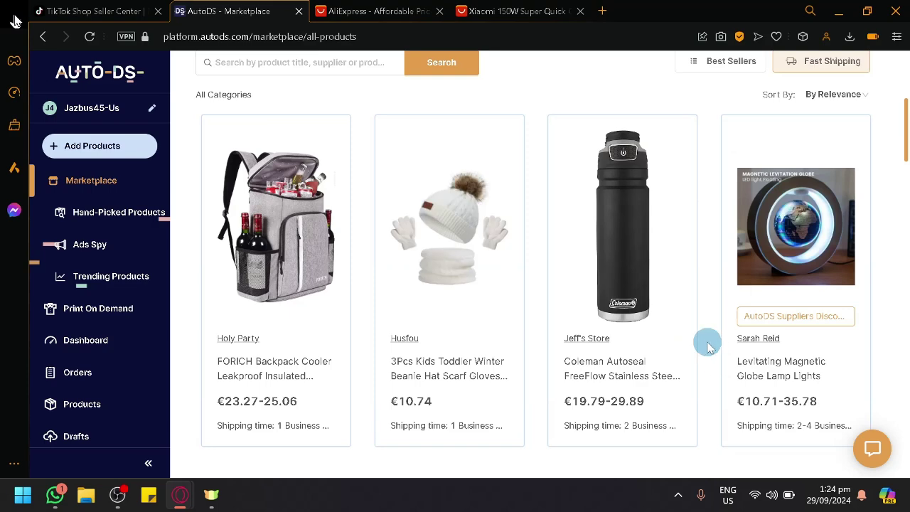
scroll(706, 345, "down", 2)
scroll(702, 347, "down", 2)
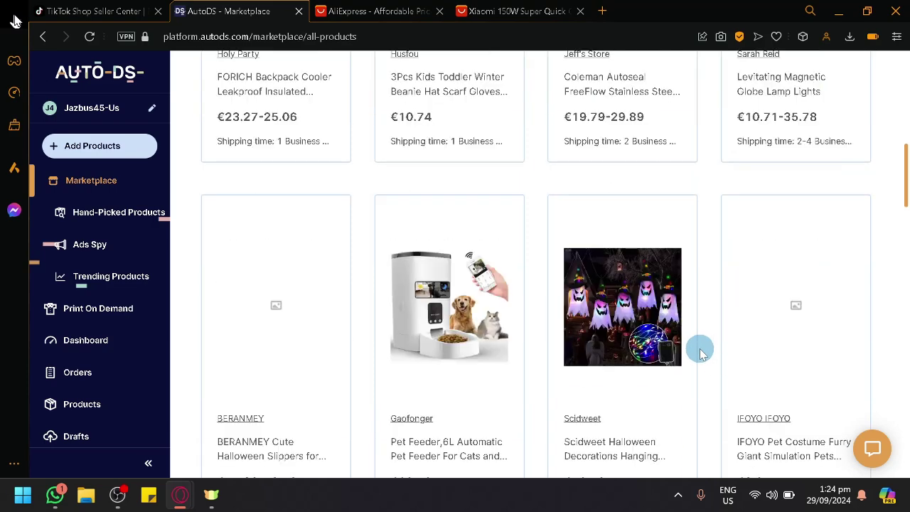
scroll(686, 345, "down", 2)
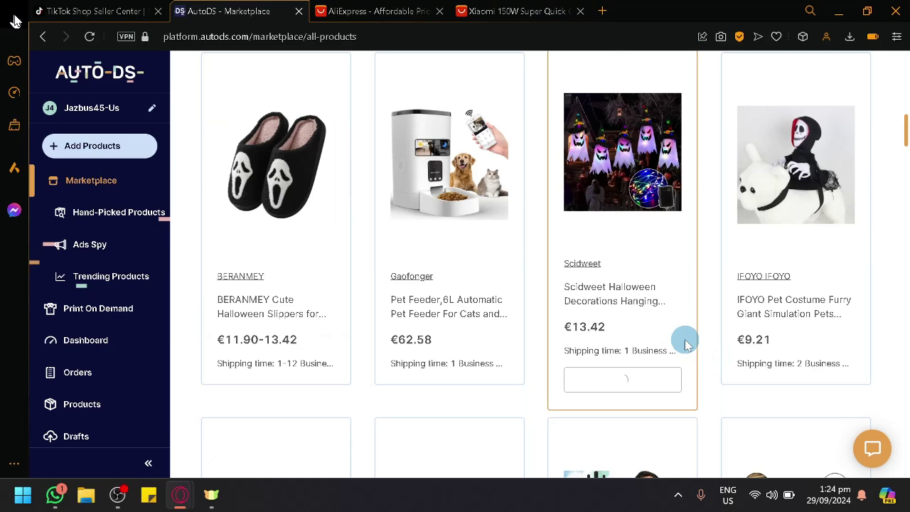
scroll(526, 213, "down", 4)
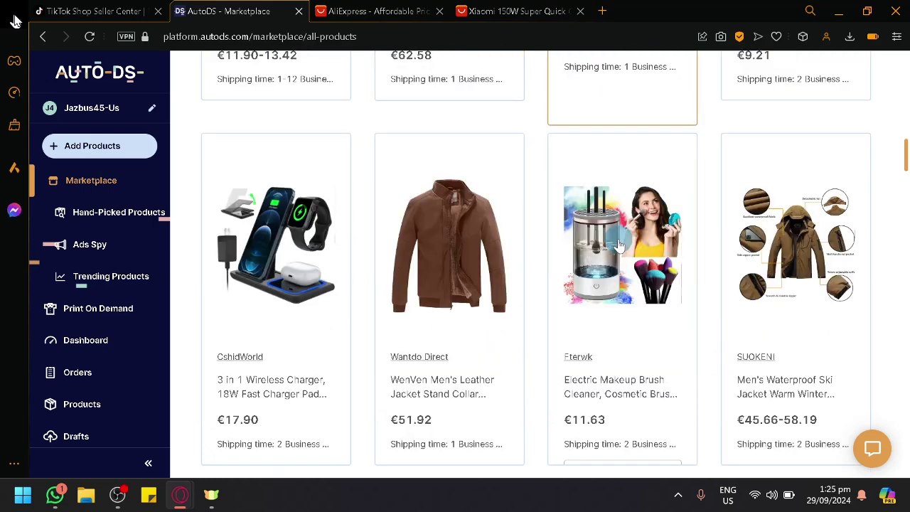
scroll(624, 235, "up", 12)
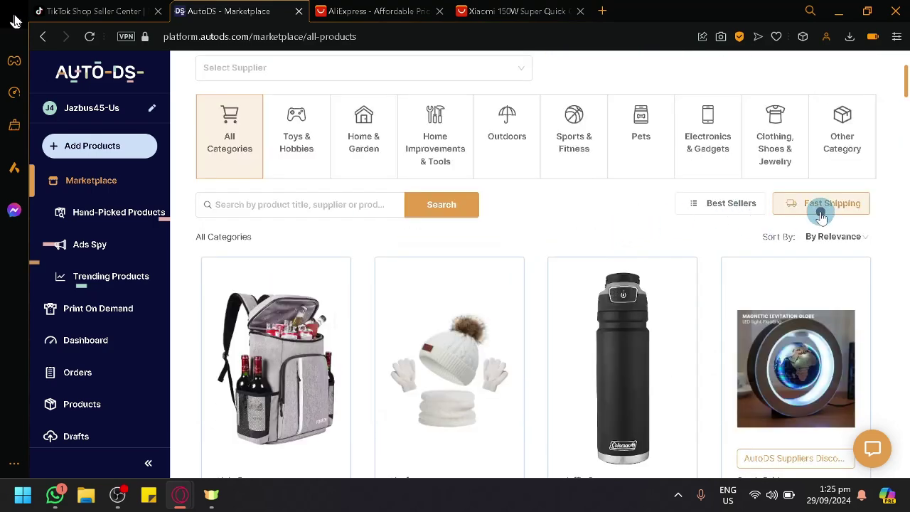
left_click(821, 213)
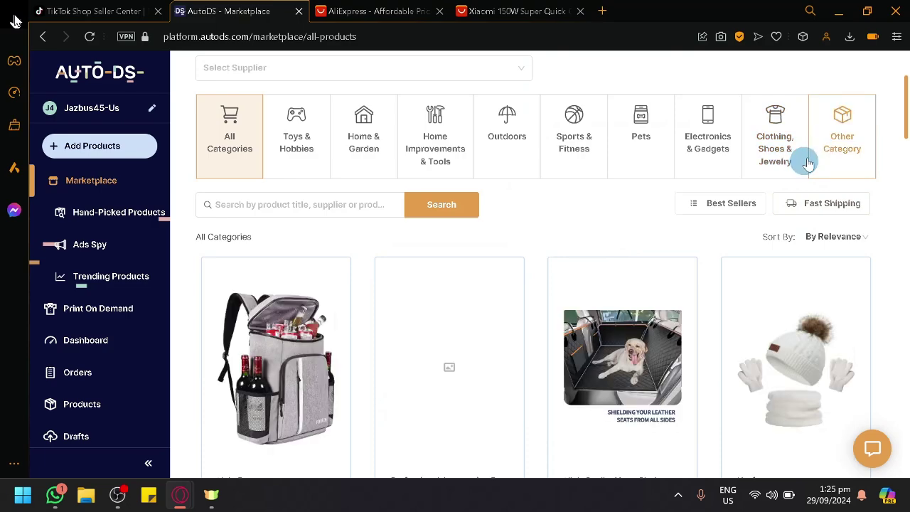
Look at the Other Category products, then go back to All Categories.
left_click(832, 146)
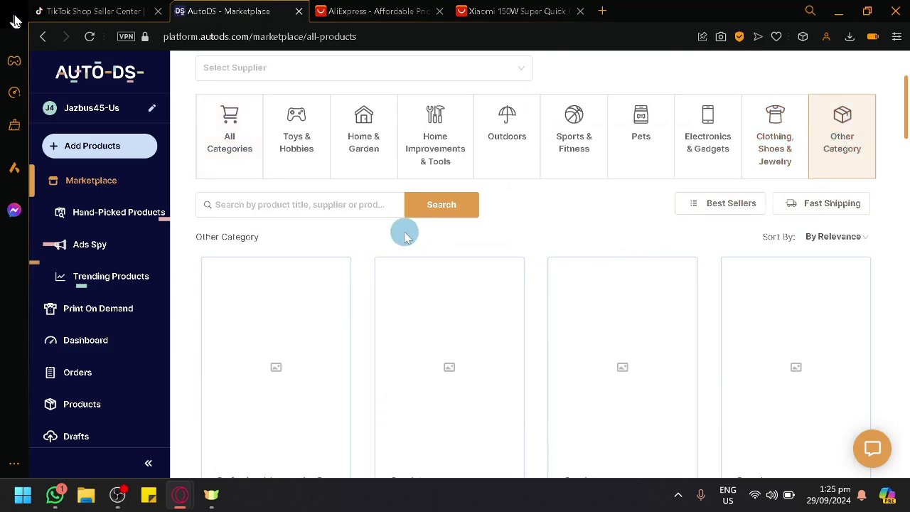
scroll(402, 234, "down", 3)
scroll(904, 226, "up", 5)
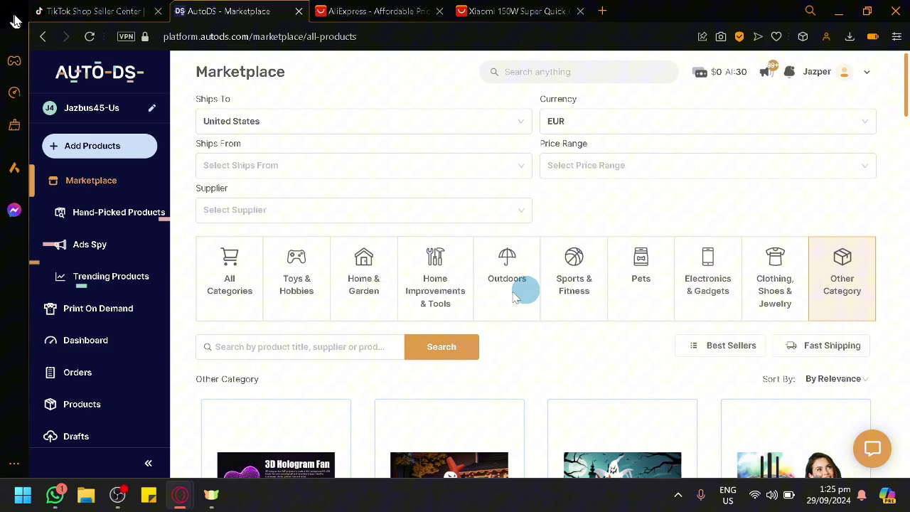
left_click(231, 293)
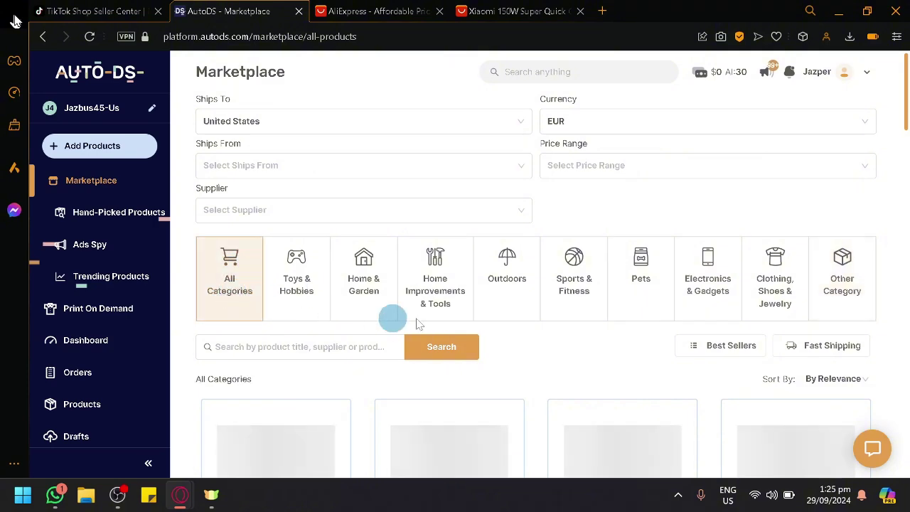
scroll(398, 320, "down", 2)
scroll(565, 361, "up", 2)
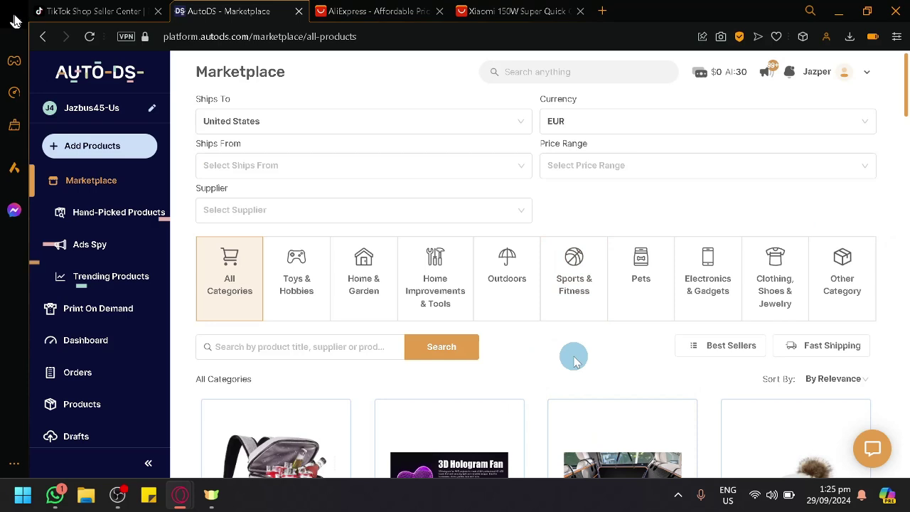
Browse Sports & Fitness products such as the standing punching bag and adjustable dumbbells.
left_click(575, 266)
scroll(588, 309, "down", 2)
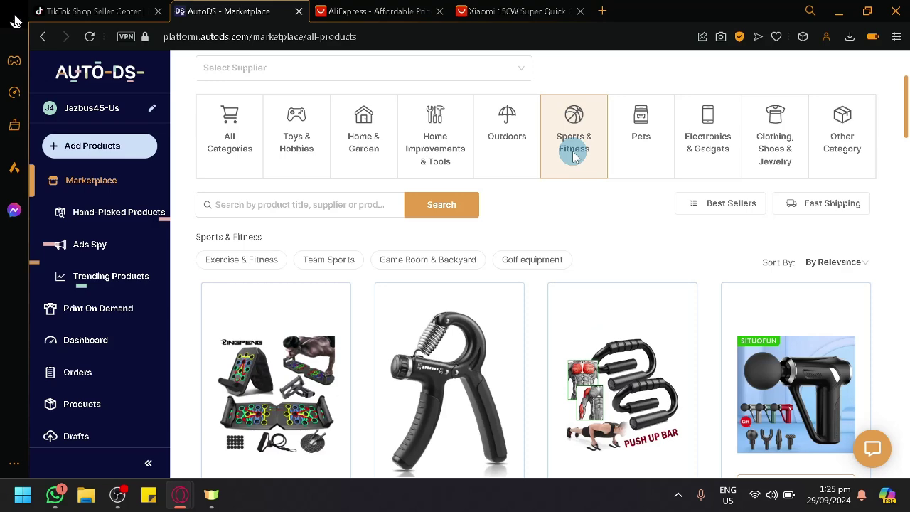
scroll(579, 213, "down", 5)
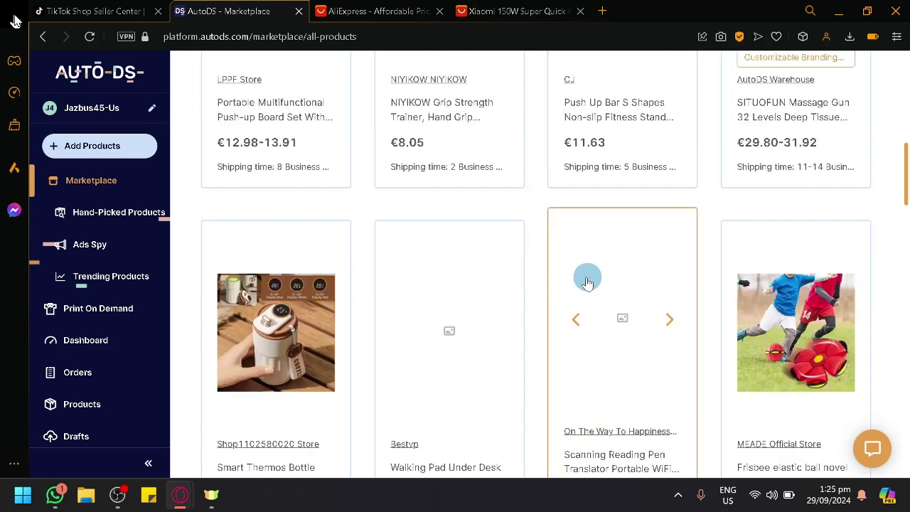
scroll(466, 282, "down", 2)
scroll(464, 282, "down", 2)
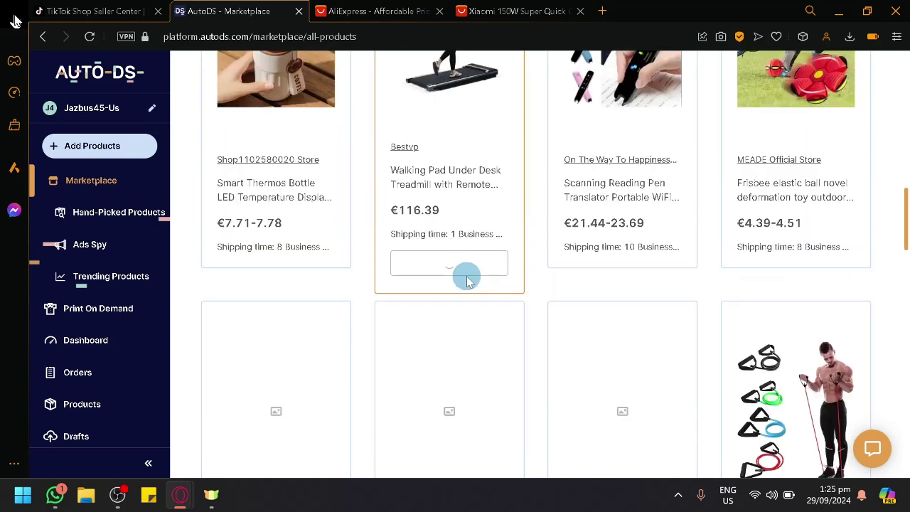
scroll(529, 313, "down", 4)
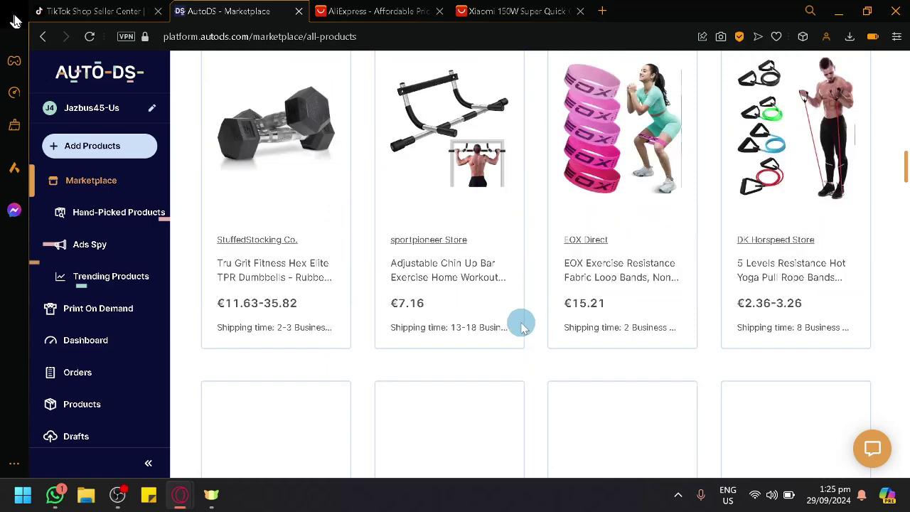
scroll(521, 327, "down", 4)
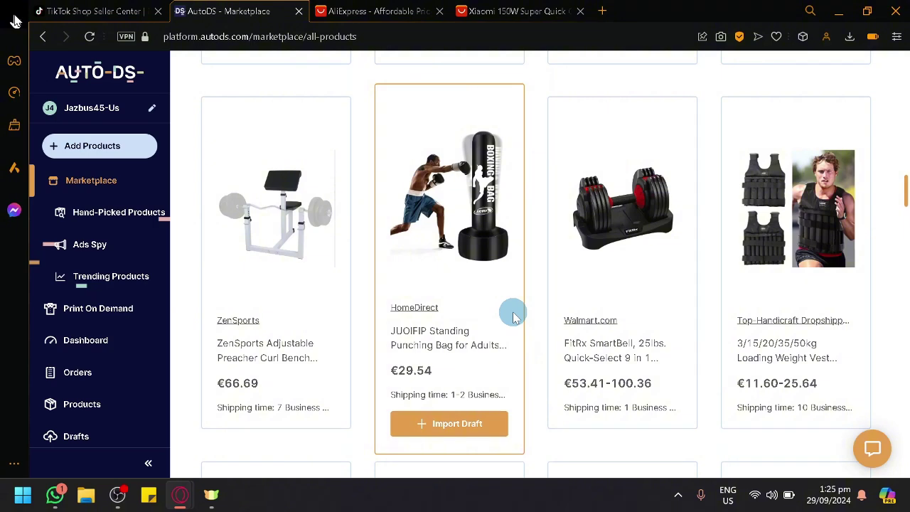
Import the NIYIKOW Grip Strength Trainer from the Marketplace into Drafts.
scroll(512, 314, "up", 10)
scroll(530, 307, "up", 5)
scroll(545, 306, "down", 2)
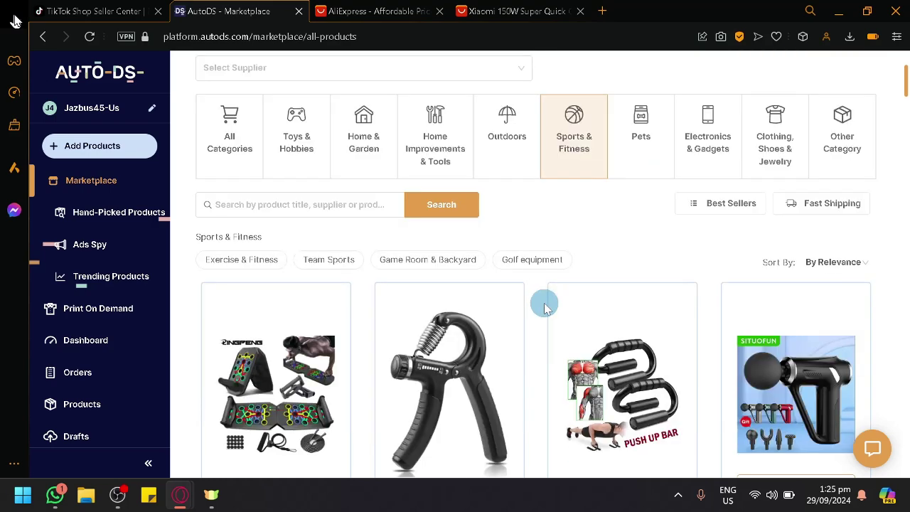
scroll(544, 306, "down", 2)
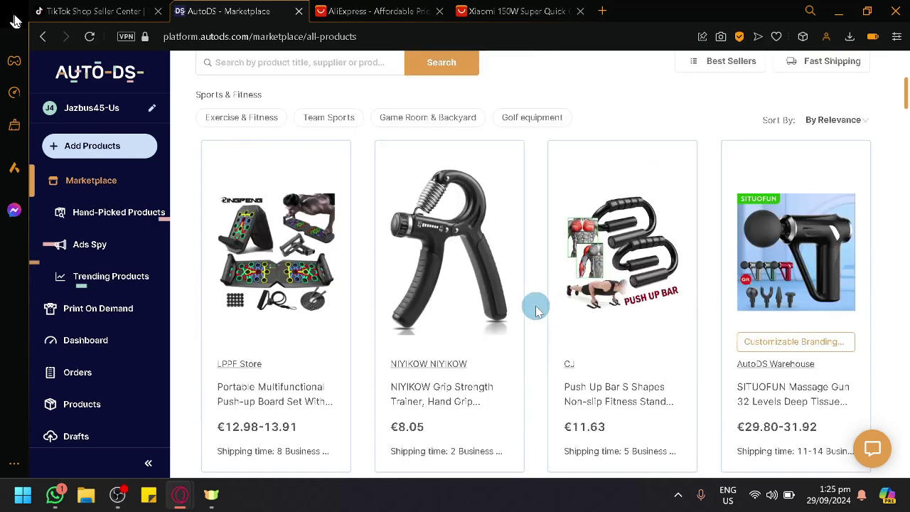
scroll(533, 311, "down", 2)
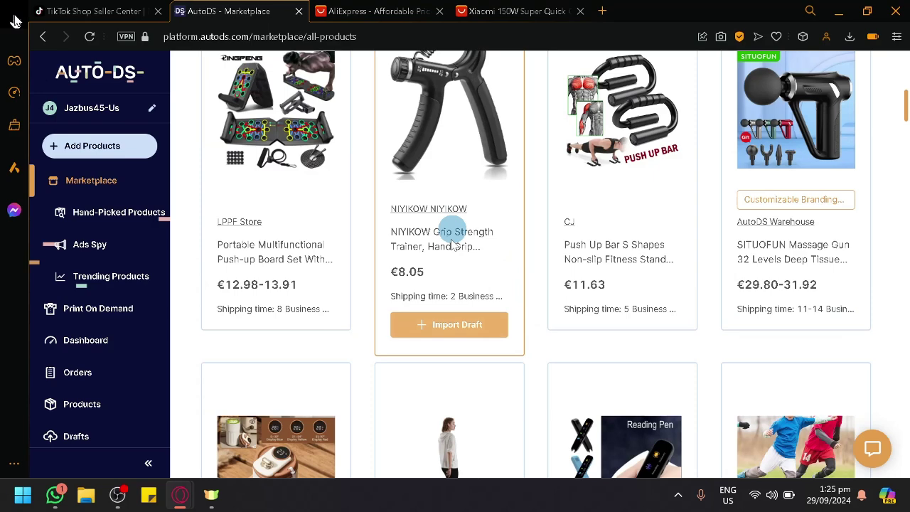
scroll(453, 243, "up", 2)
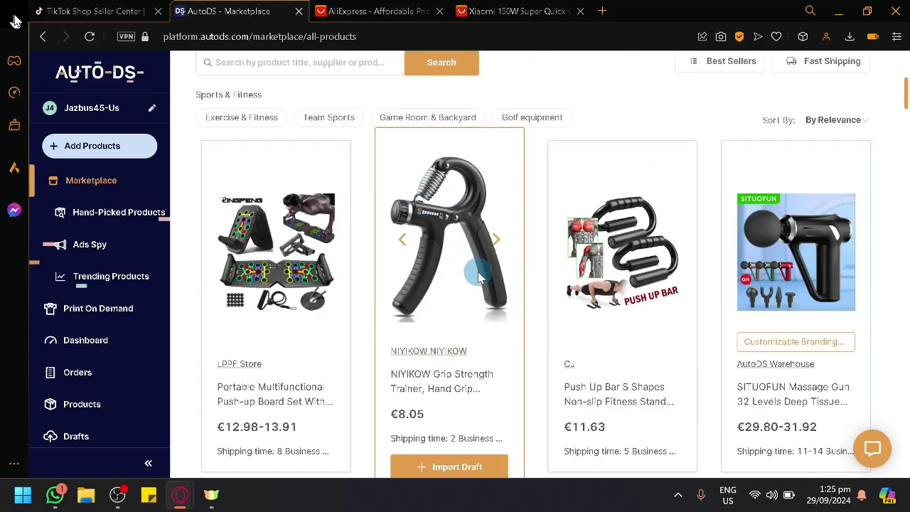
scroll(478, 278, "down", 2)
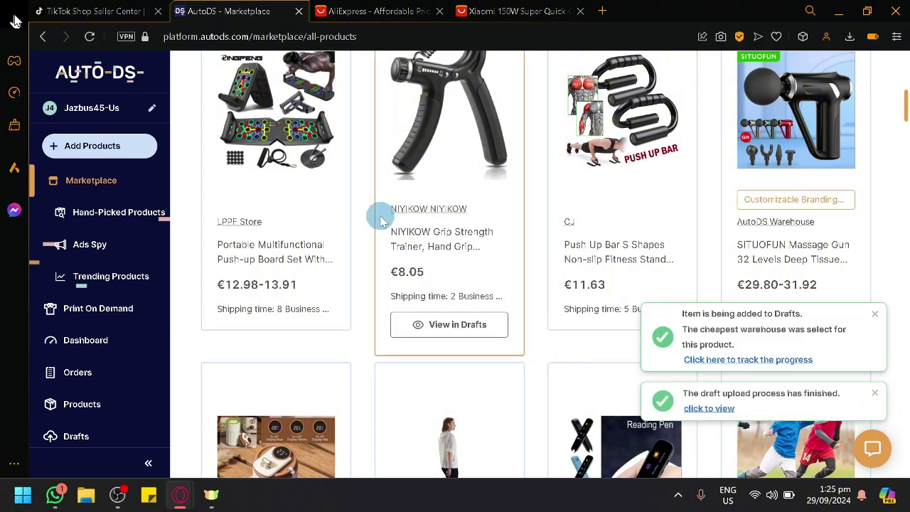
left_click(118, 8)
left_click(202, 7)
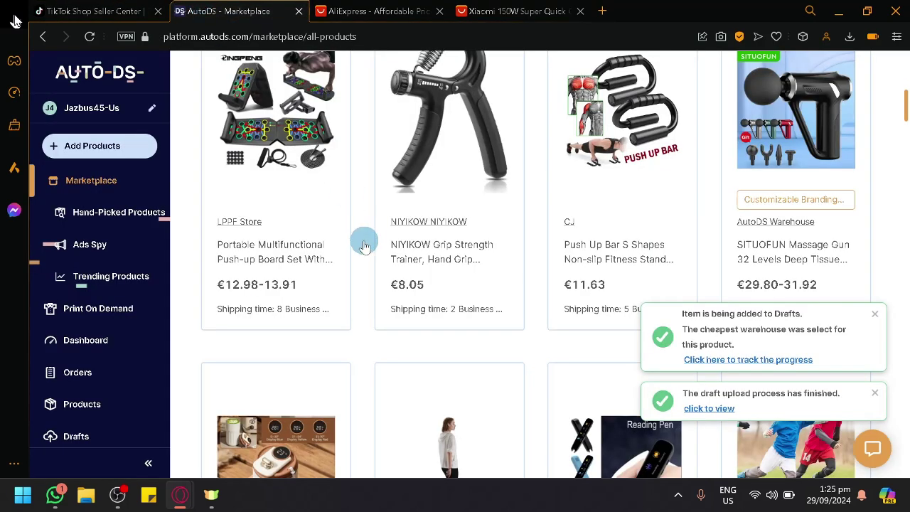
Check stats for the pet seat extender and LED basin faucet, then visit Ads Spy and Trending Products.
left_click(116, 213)
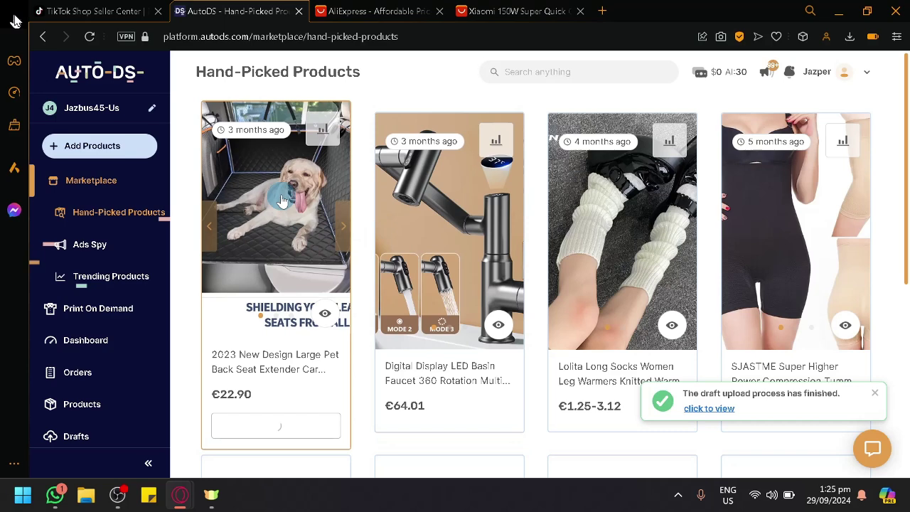
left_click(323, 129)
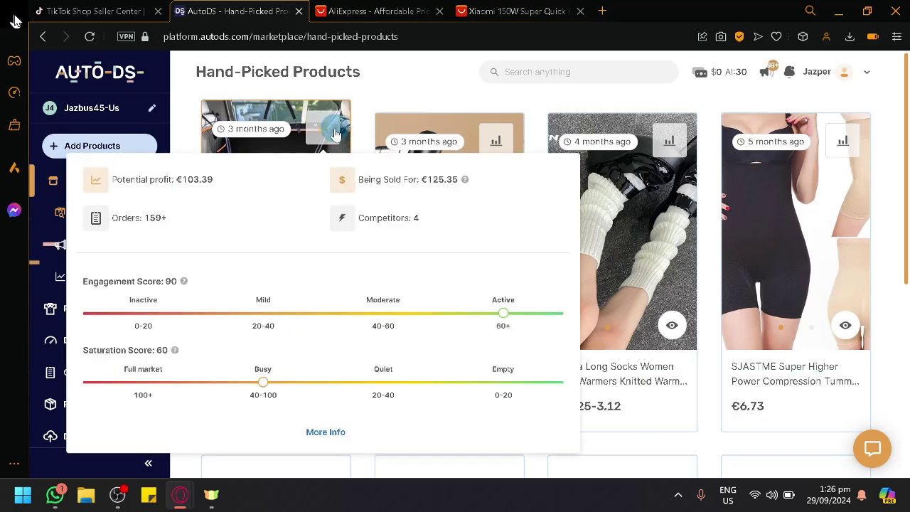
left_click(559, 112)
mouse_move(449, 235)
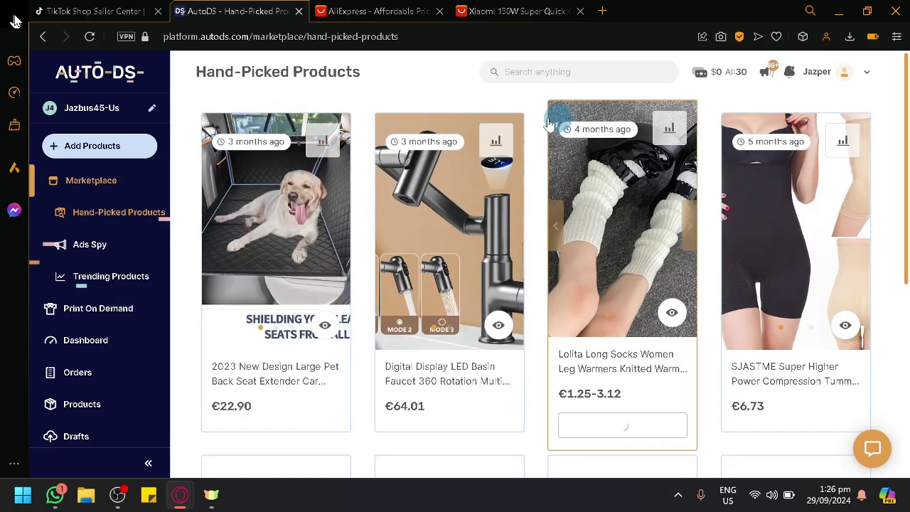
left_click(520, 145)
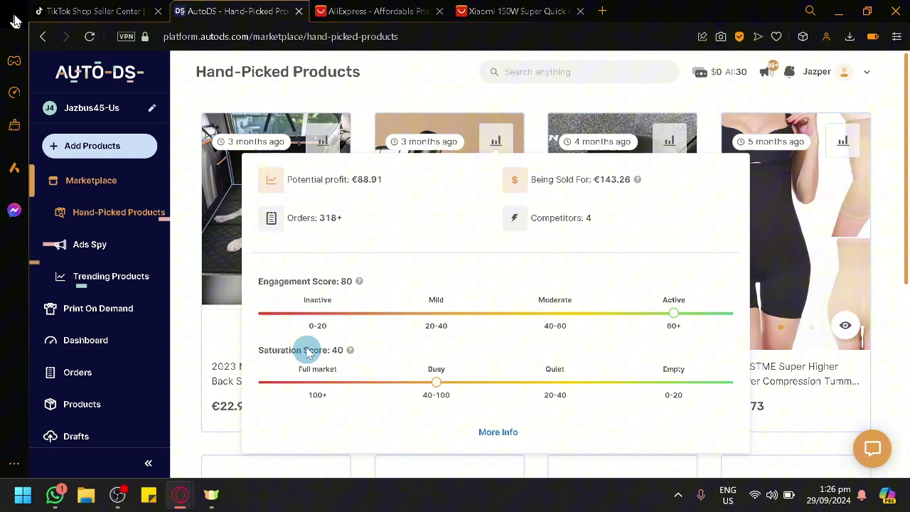
left_click(91, 247)
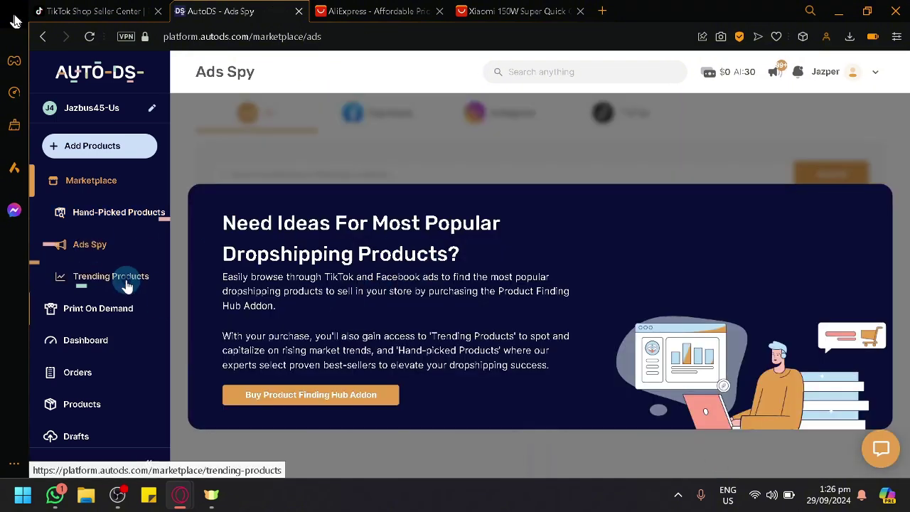
left_click(126, 283)
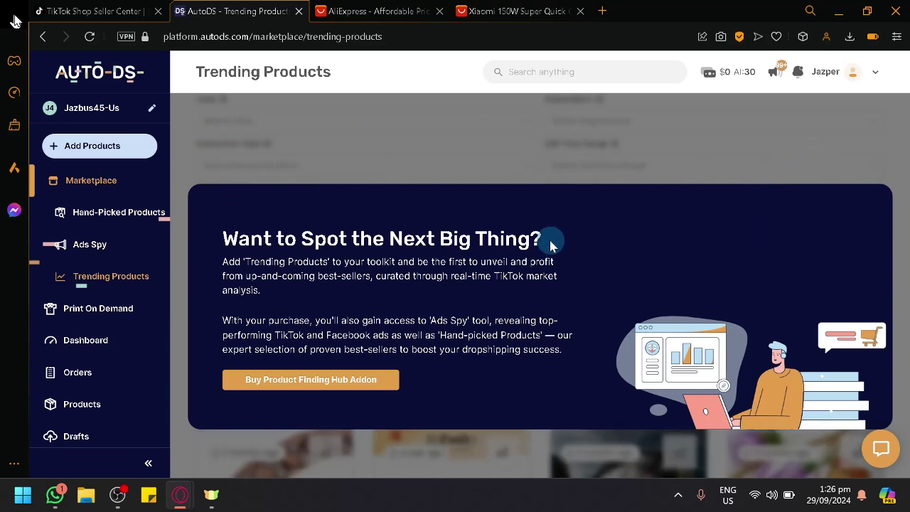
Scroll through the Print On Demand hoodies, tees and sweatshirts.
left_click(81, 316)
scroll(449, 305, "down", 2)
scroll(574, 295, "down", 2)
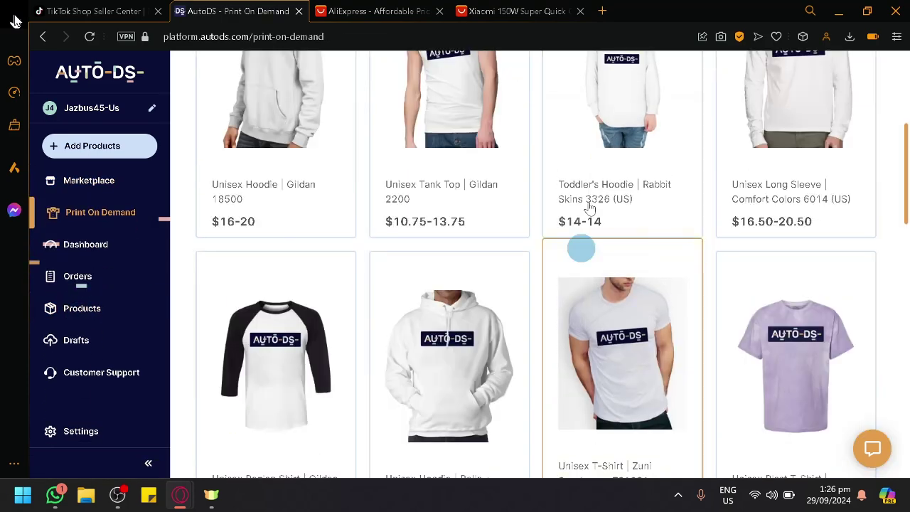
scroll(662, 148, "down", 6)
scroll(664, 171, "up", 10)
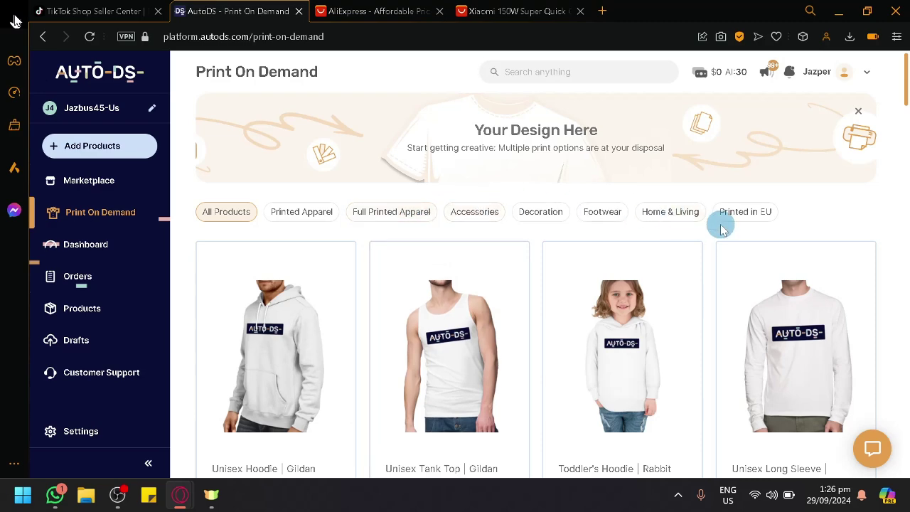
scroll(718, 224, "down", 10)
scroll(709, 231, "down", 5)
scroll(704, 224, "down", 4)
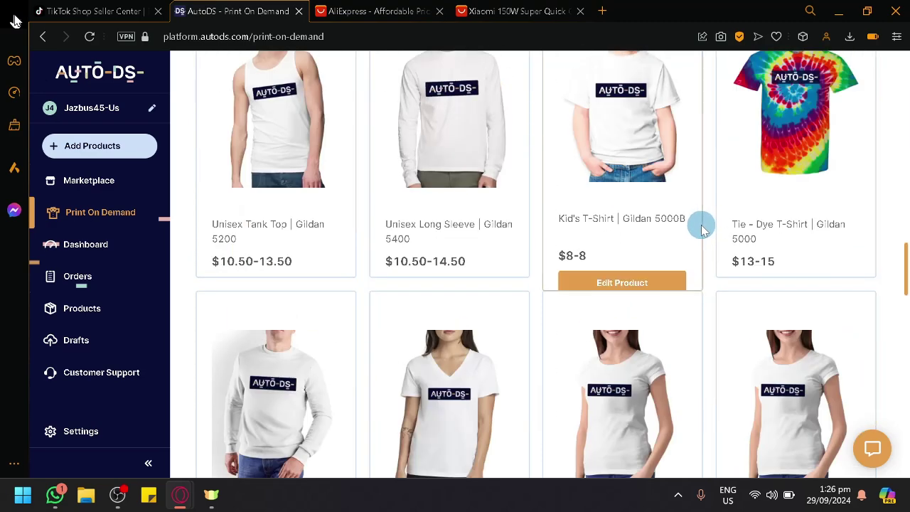
scroll(679, 238, "down", 2)
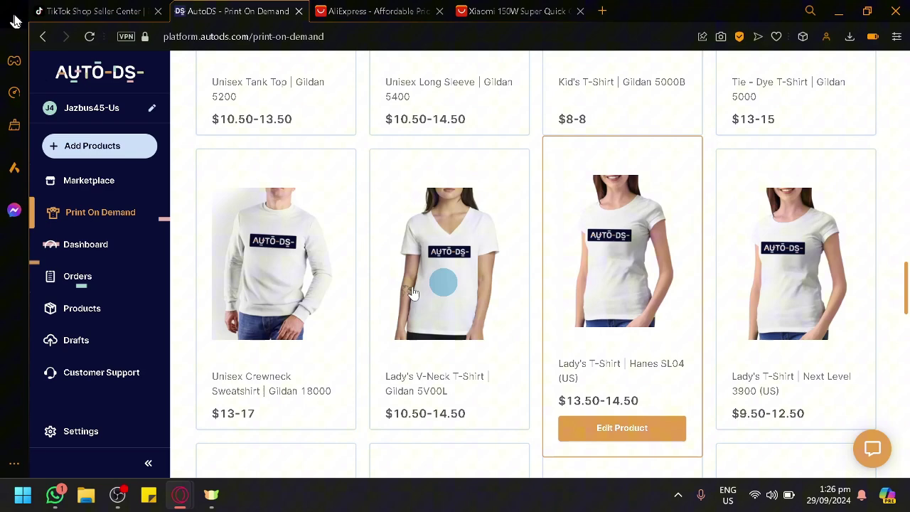
scroll(370, 306, "up", 4)
scroll(313, 312, "down", 4)
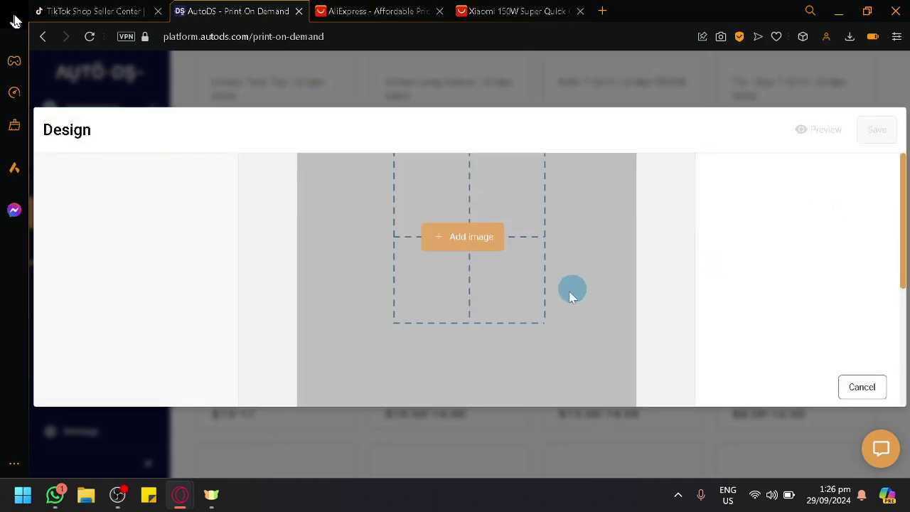
Scroll through the crewneck sweatshirt Design modal, then cancel it without adding an image.
scroll(576, 288, "up", 2)
scroll(469, 336, "down", 3)
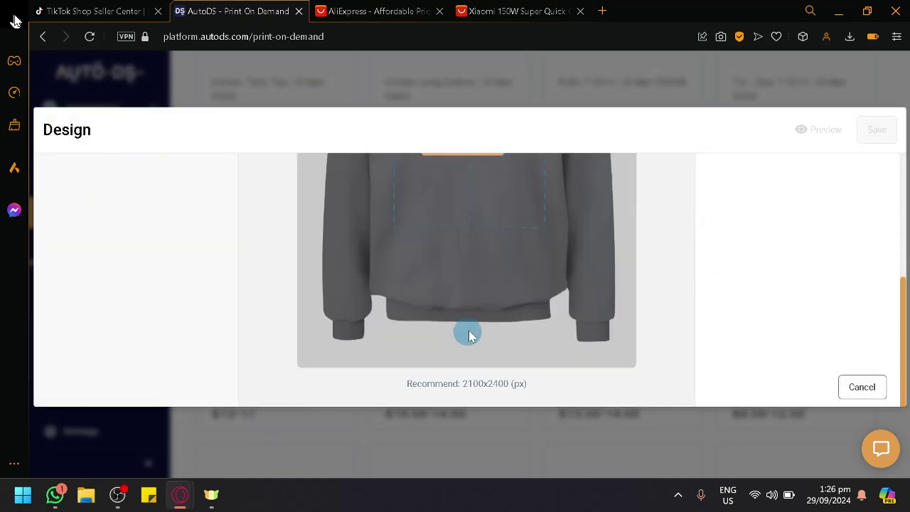
scroll(448, 305, "up", 3)
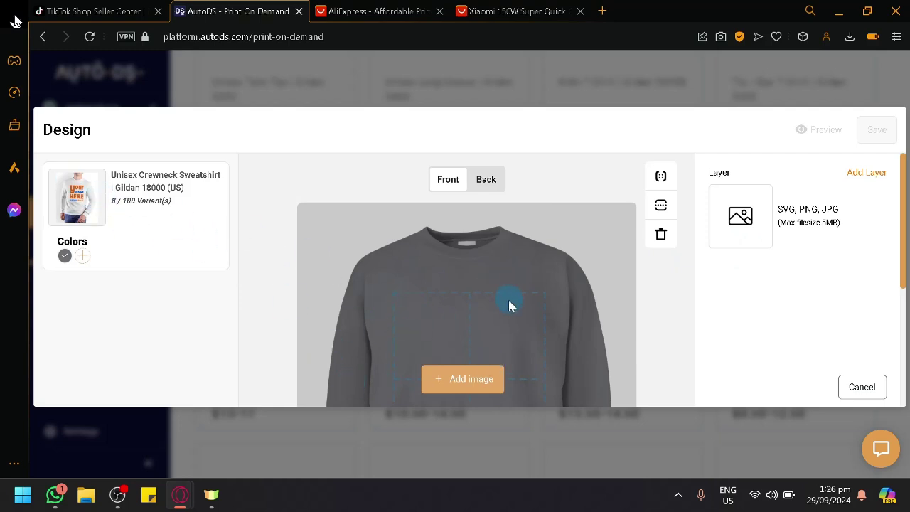
scroll(509, 306, "down", 2)
scroll(445, 310, "down", 2)
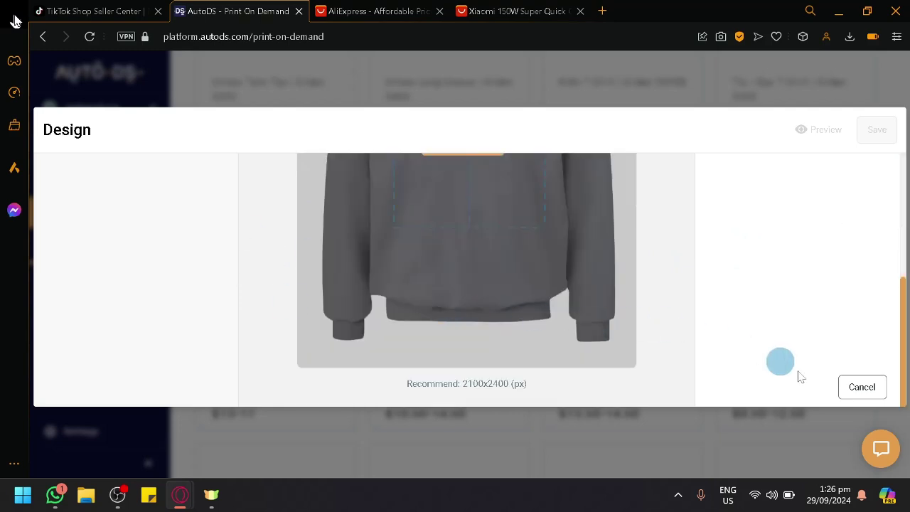
left_click(841, 393)
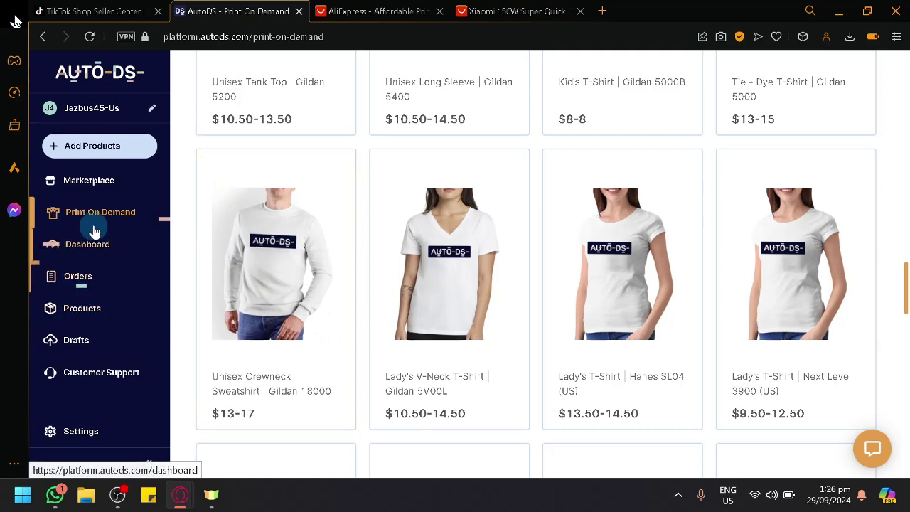
Open the Drafts upload page listing the grip trainer, pet bed and LED strip.
left_click(74, 341)
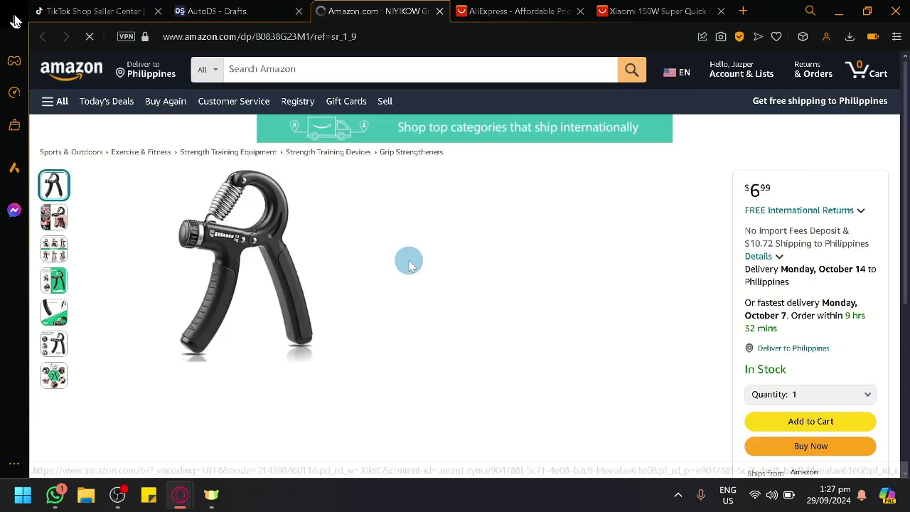
mouse_move(286, 296)
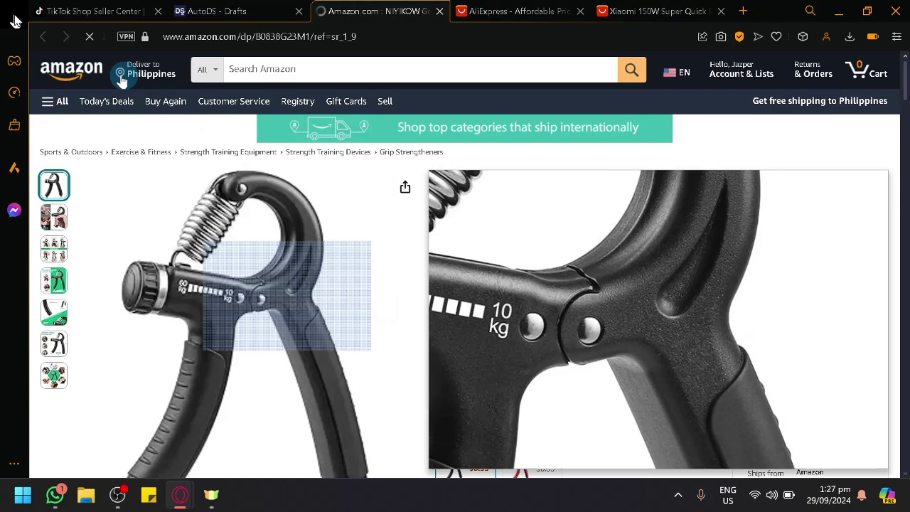
View the $6.99 NIYIKOW grip trainer listing on Amazon, then go back to AutoDS Drafts.
scroll(598, 264, "down", 2)
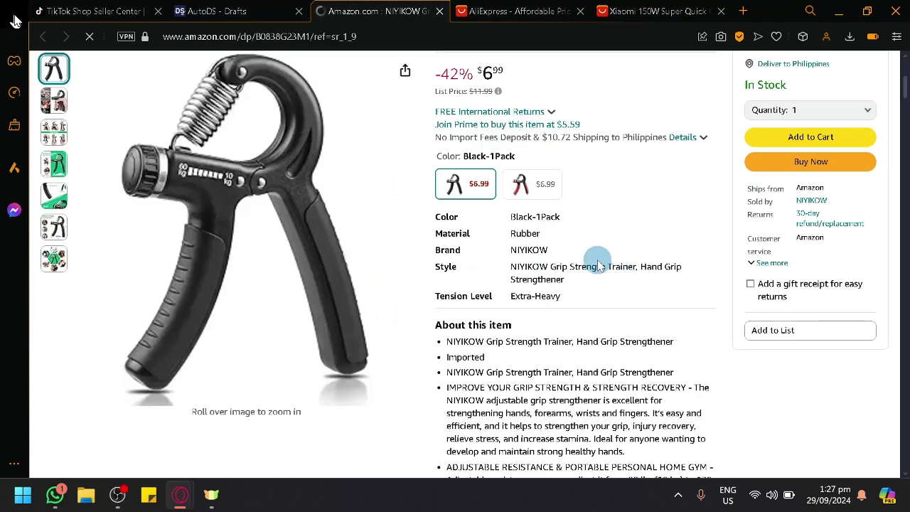
scroll(598, 265, "up", 2)
left_click(195, 5)
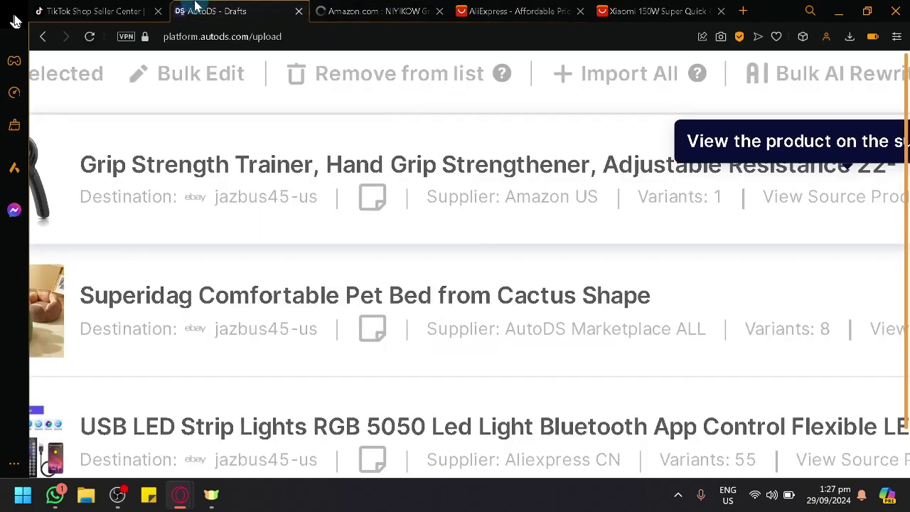
left_click(317, 8)
Glance at the TikTok Shop tab, then tick the grip trainer and pet bed drafts.
left_click(221, 9)
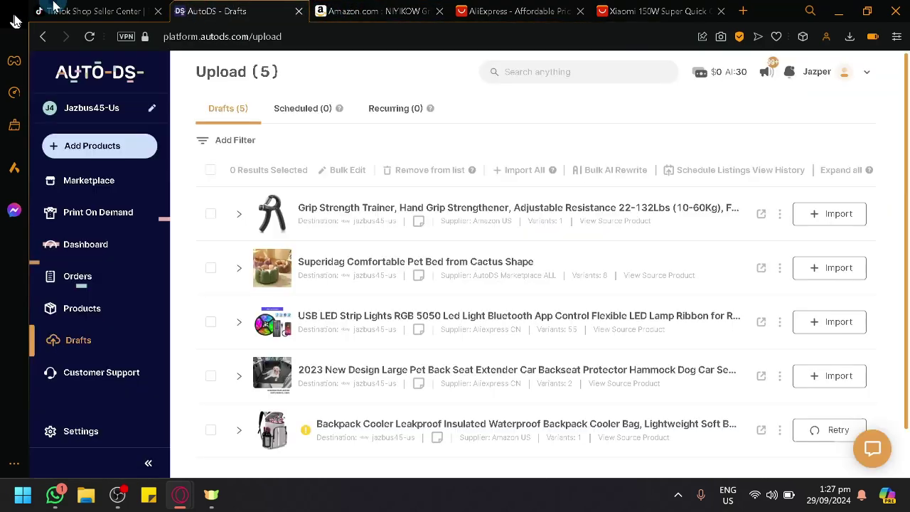
left_click(100, 11)
left_click(203, 9)
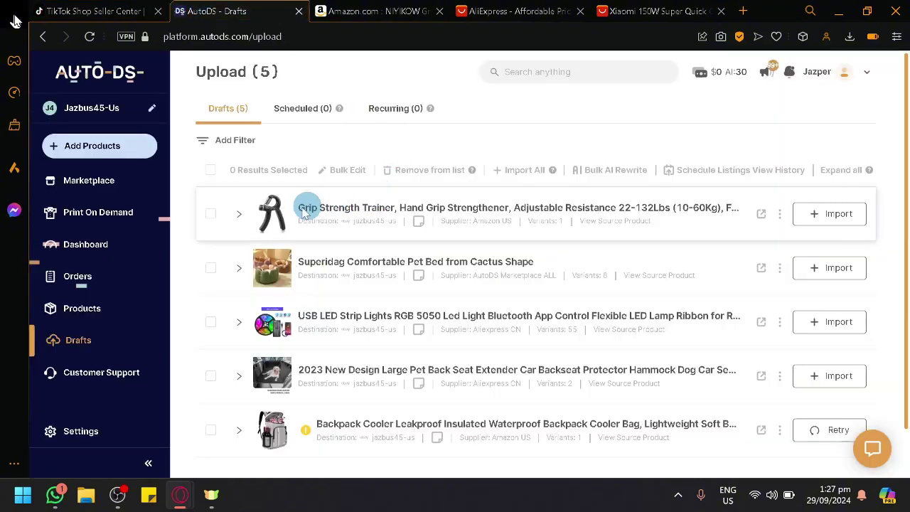
left_click(211, 214)
left_click(211, 268)
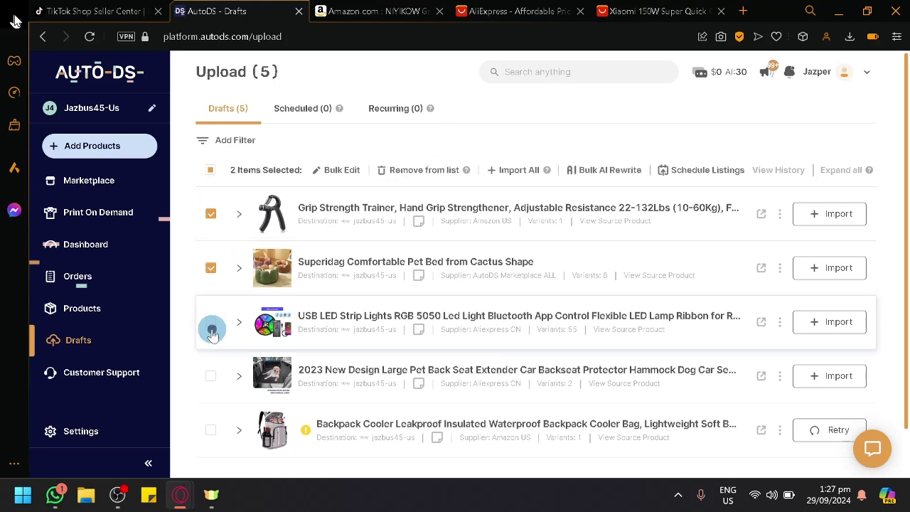
Add the USB LED strip draft to the selection, then cancel the Import All prompt.
left_click(212, 331)
left_click(205, 325)
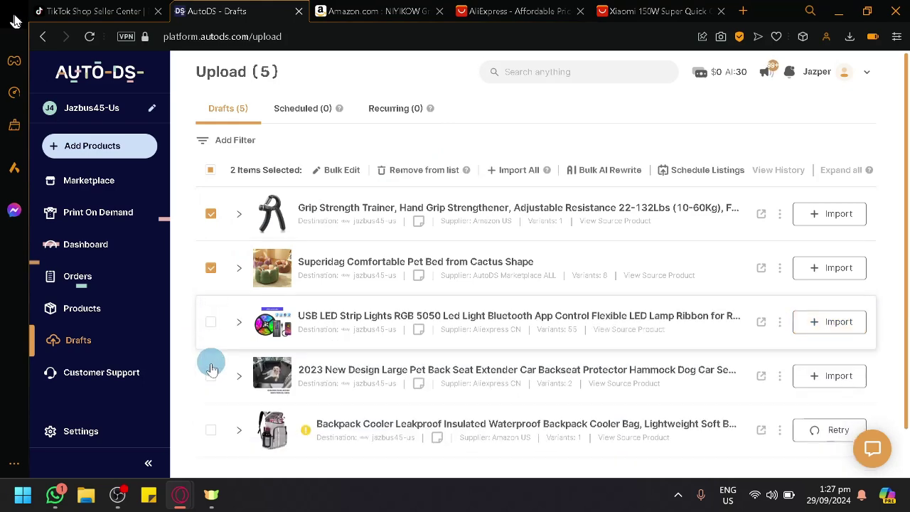
left_click(211, 325)
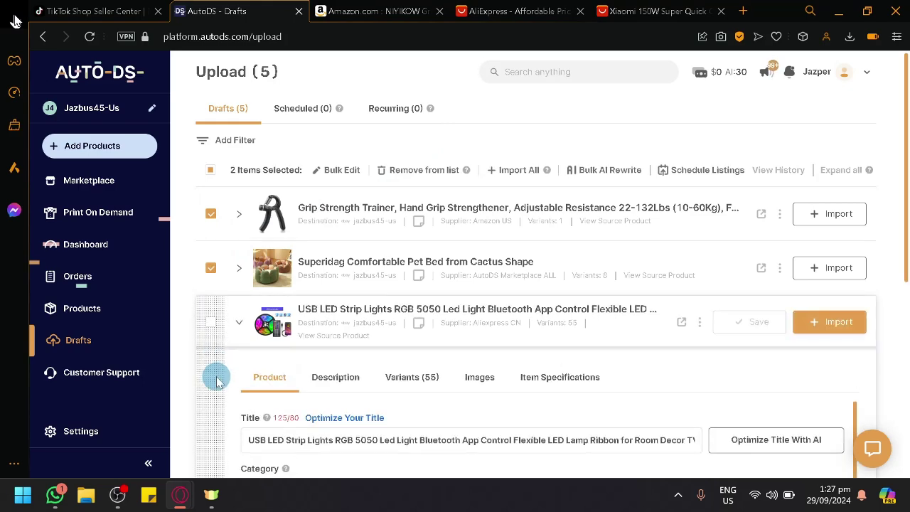
left_click(211, 340)
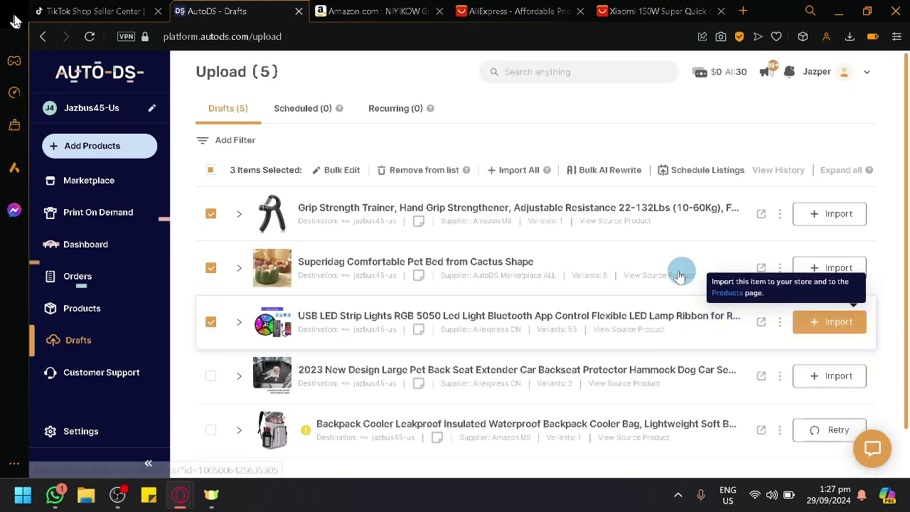
left_click(514, 173)
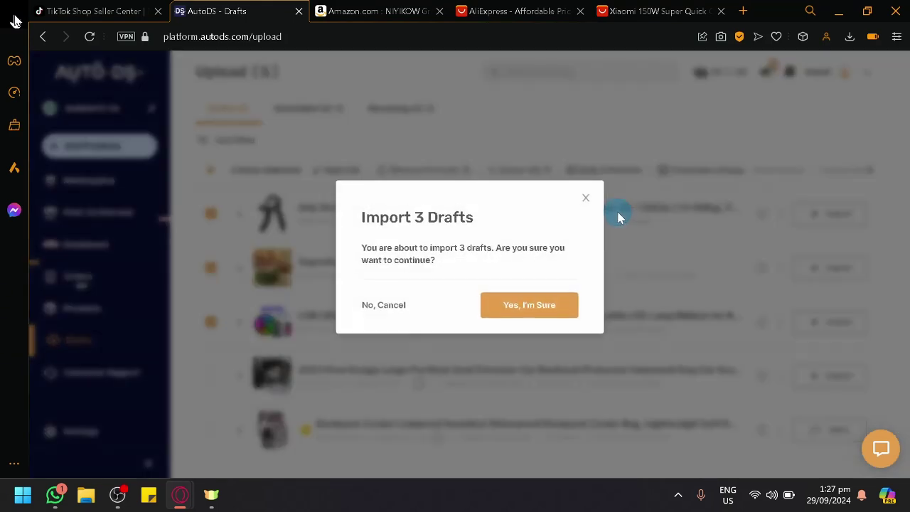
left_click(587, 198)
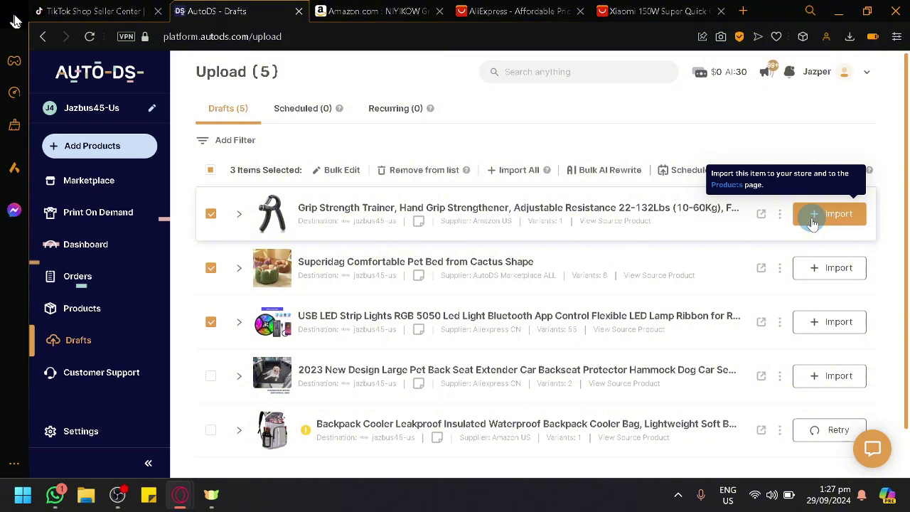
Import the grip trainer draft to the store, then dismiss the bulk edit window unchanged.
left_click(812, 222)
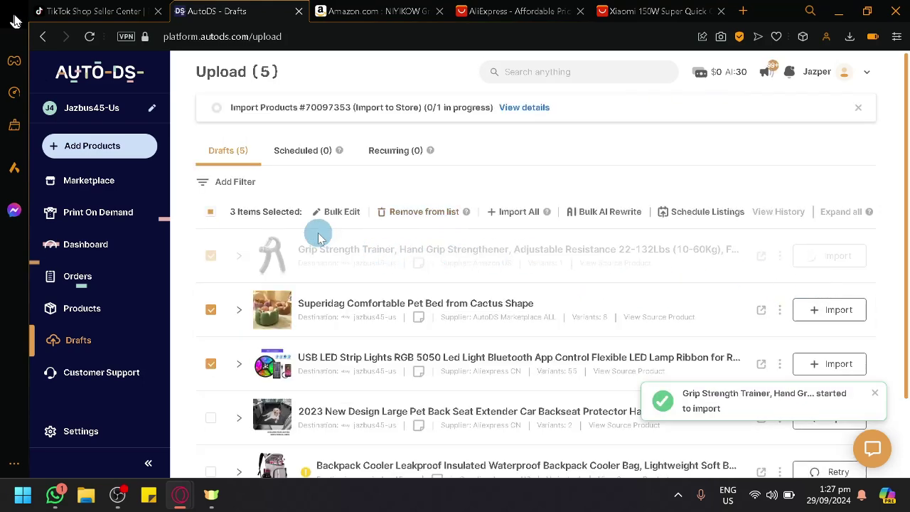
left_click(334, 213)
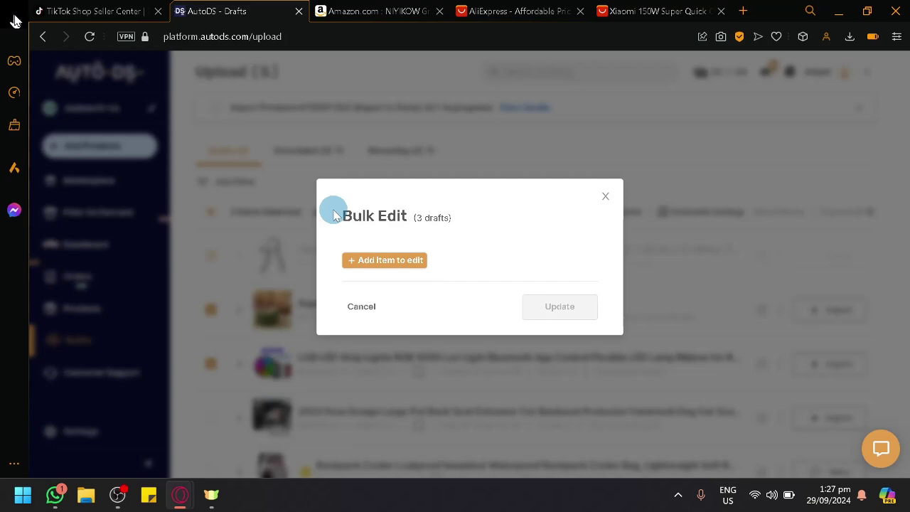
left_click(607, 198)
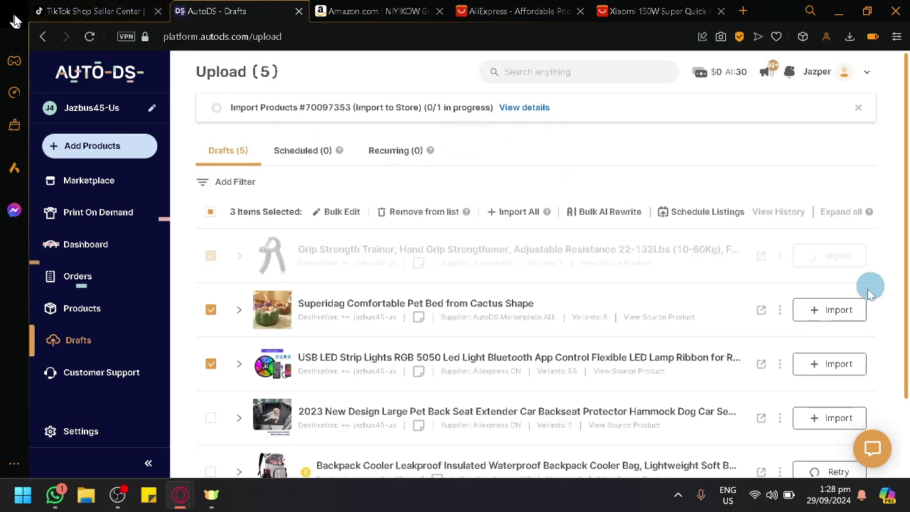
Check the running import's details showing 0/1 done, then move to TikTok Shop.
left_click(530, 114)
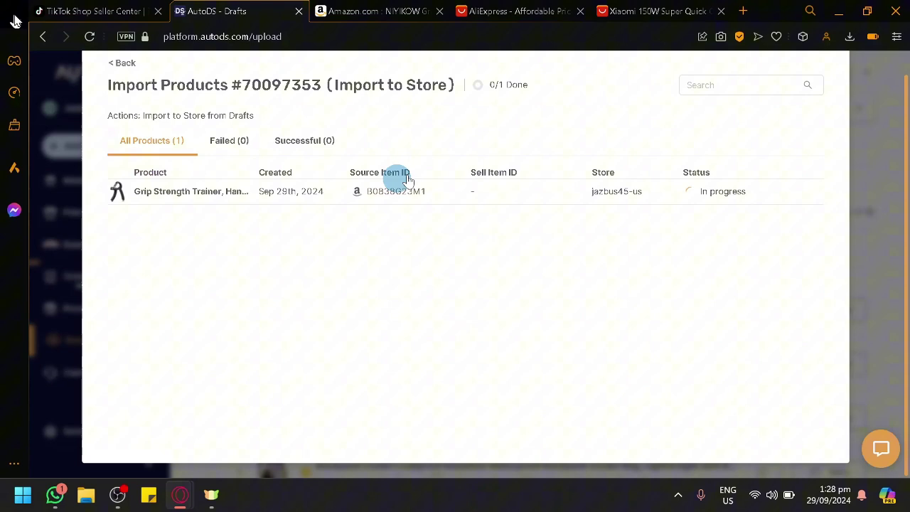
scroll(661, 226, "up", 1)
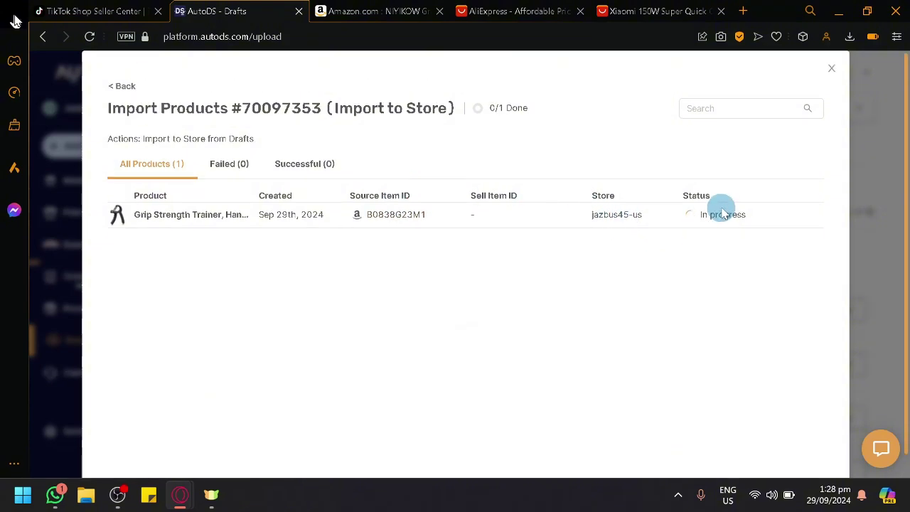
left_click(835, 71)
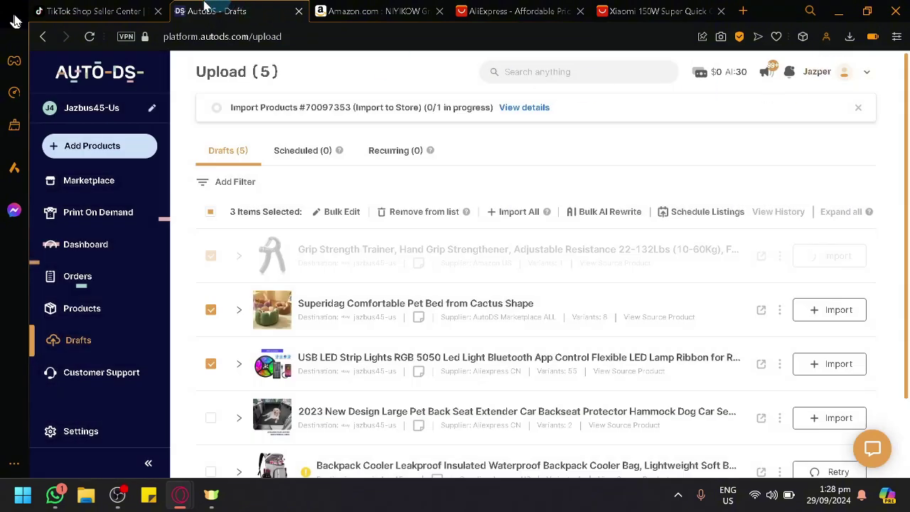
left_click(111, 9)
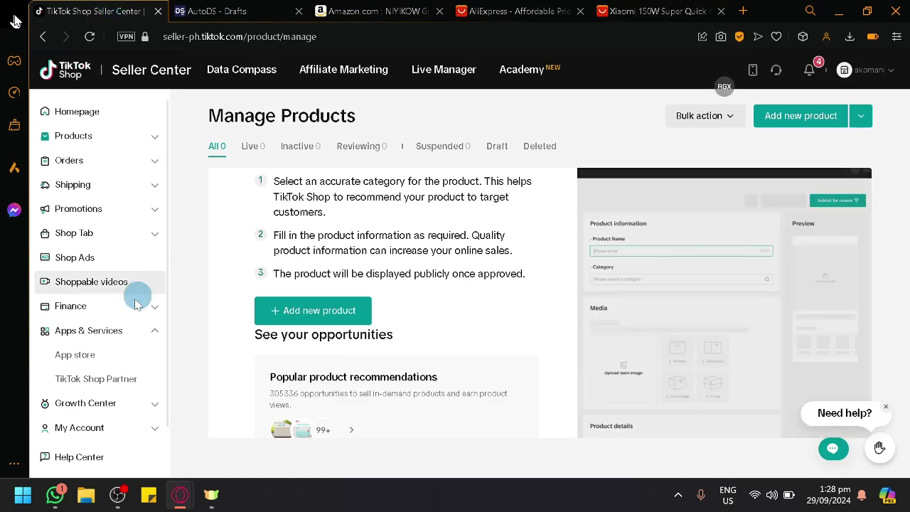
Confirm TikTok Shop's Live products tab is empty, then return to the AutoDS drafts.
left_click(359, 147)
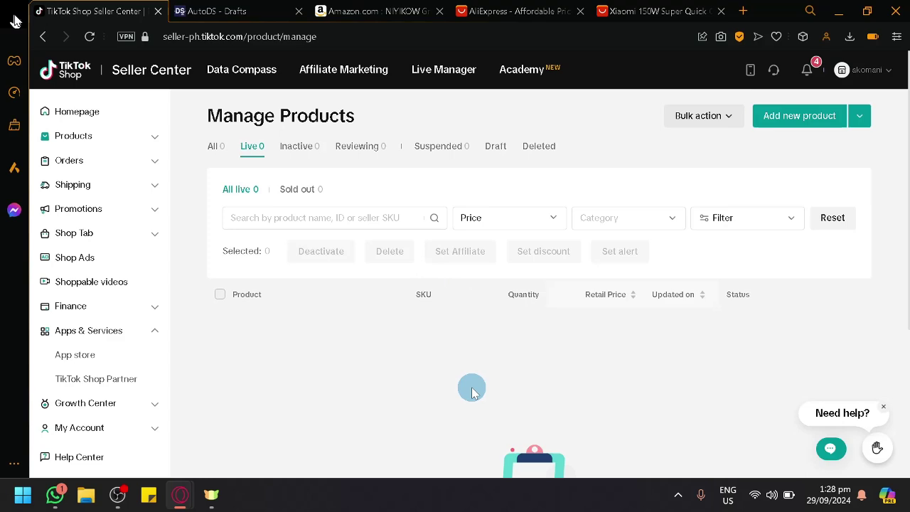
left_click(213, 11)
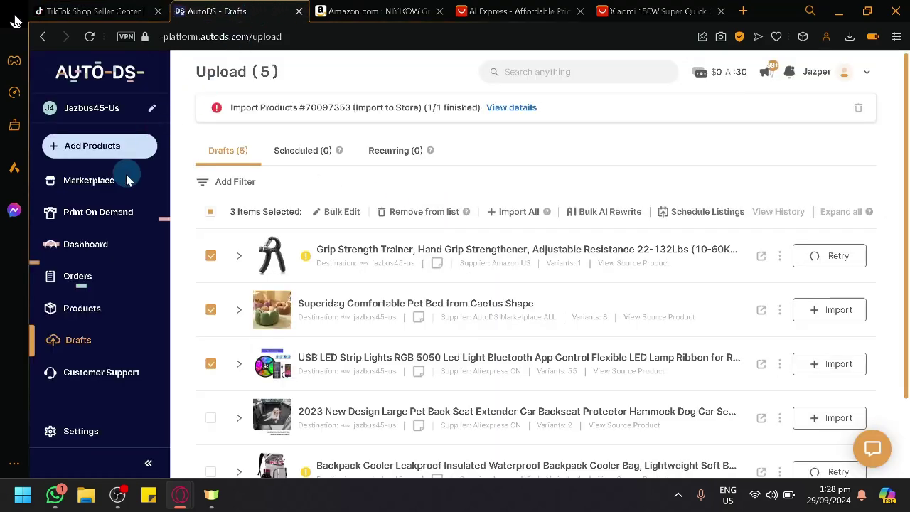
Revisit the grip trainer's Amazon page, open AutoDS Marketplace, then switch to AliExpress.
left_click(469, 7)
left_click(441, 22)
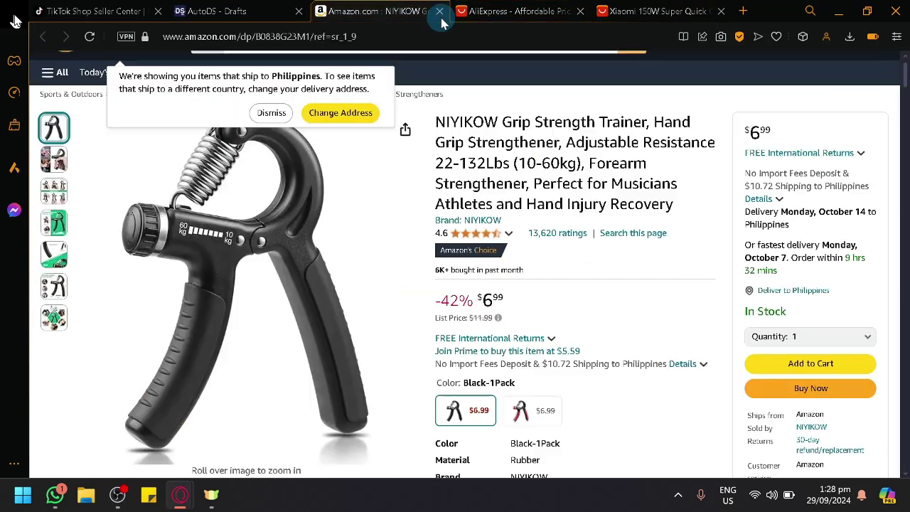
left_click(271, 7)
left_click(99, 183)
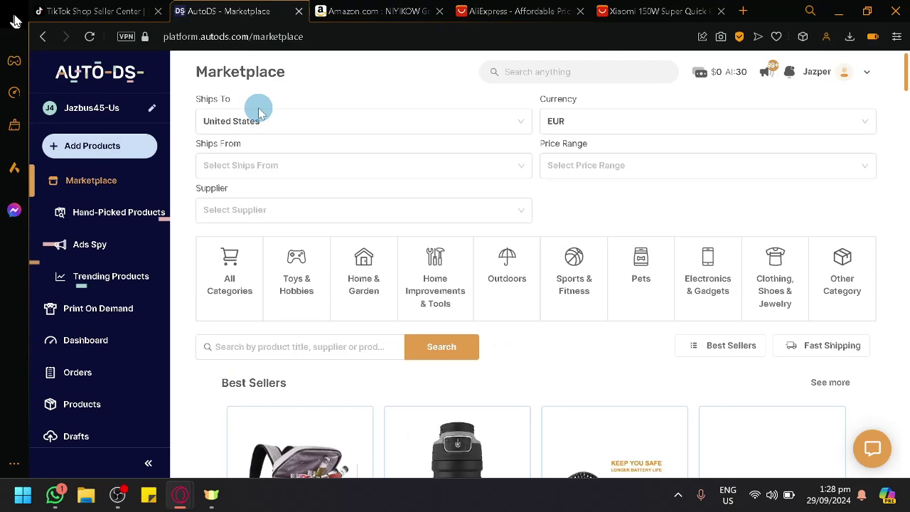
left_click(512, 9)
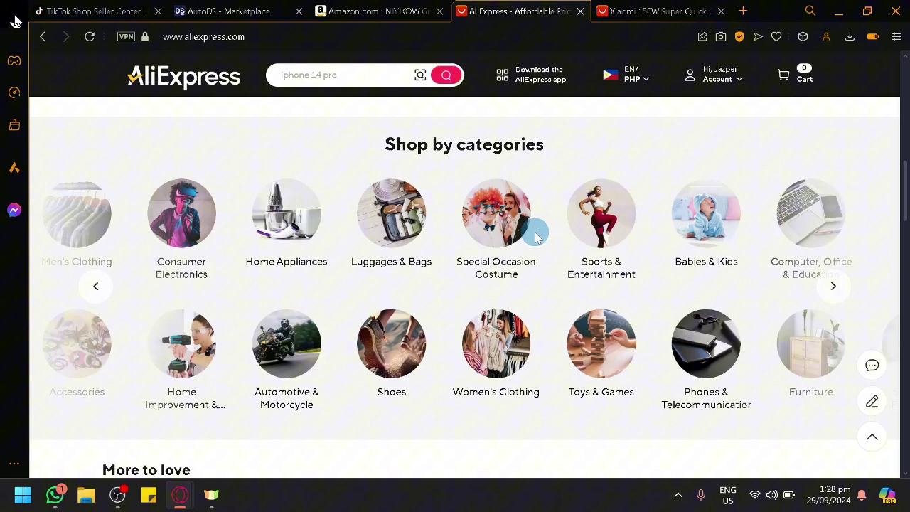
Copy the URL of the PHP365.55 Chinese Dragon Mouse Pad page and return to AutoDS.
scroll(585, 238, "down", 4)
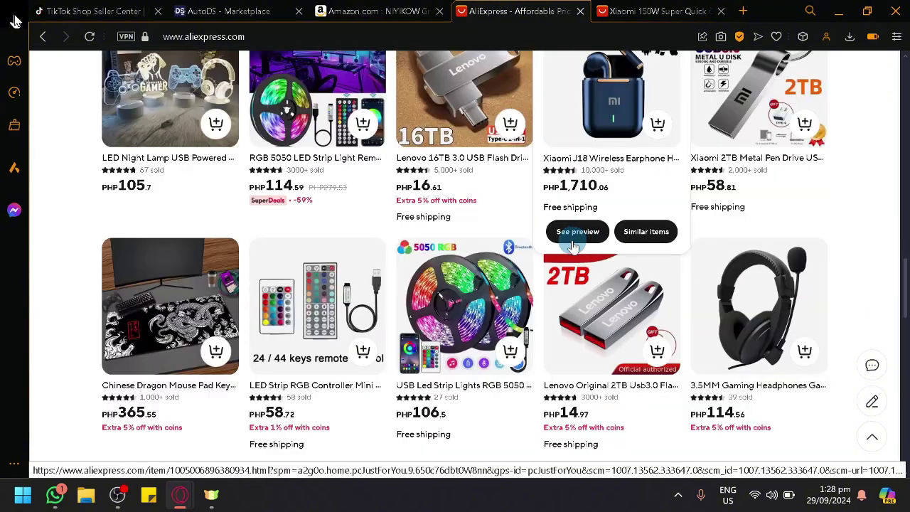
scroll(572, 246, "down", 2)
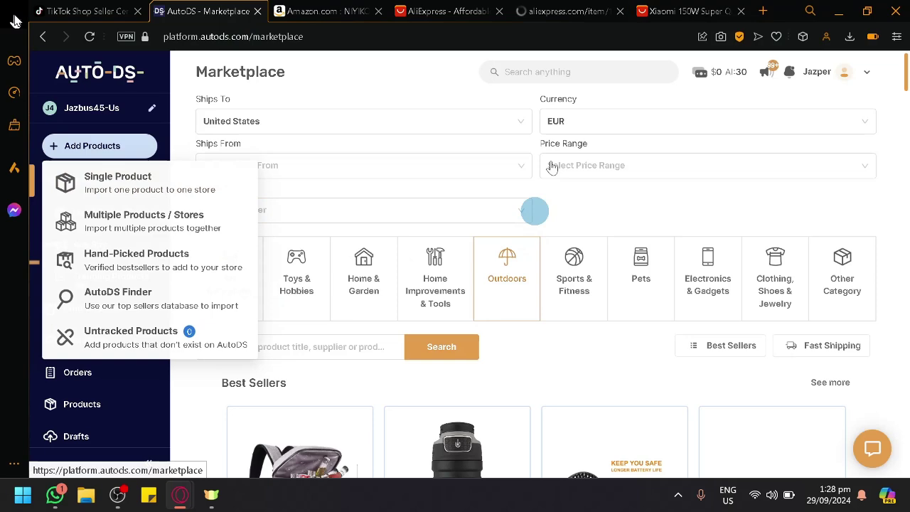
left_click(588, 7)
left_click(559, 36)
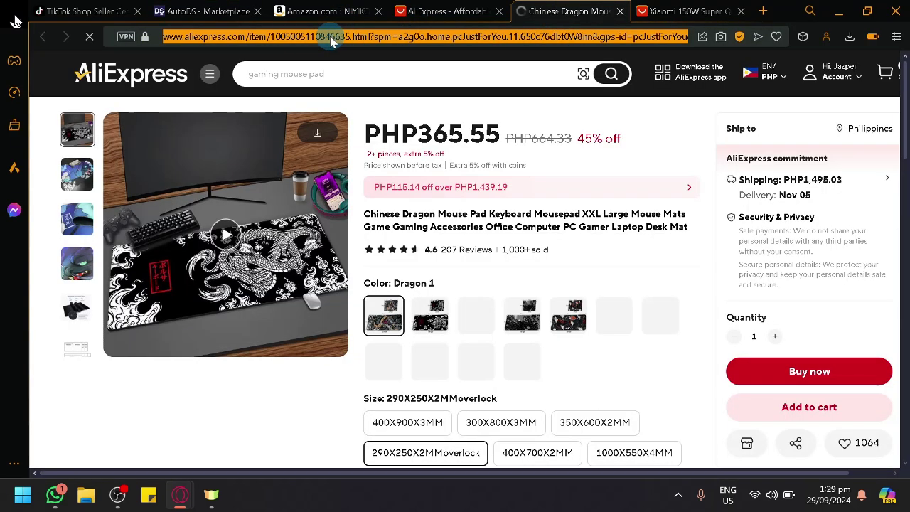
left_click(331, 52)
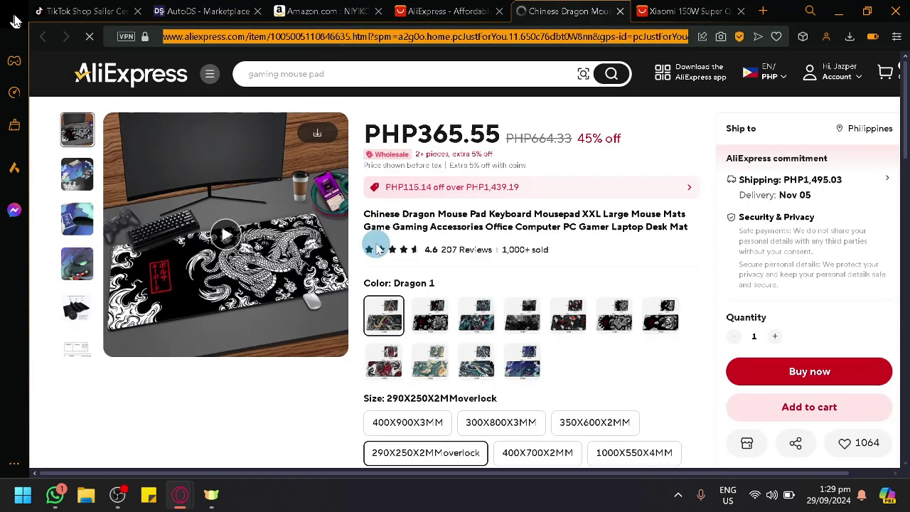
left_click(219, 7)
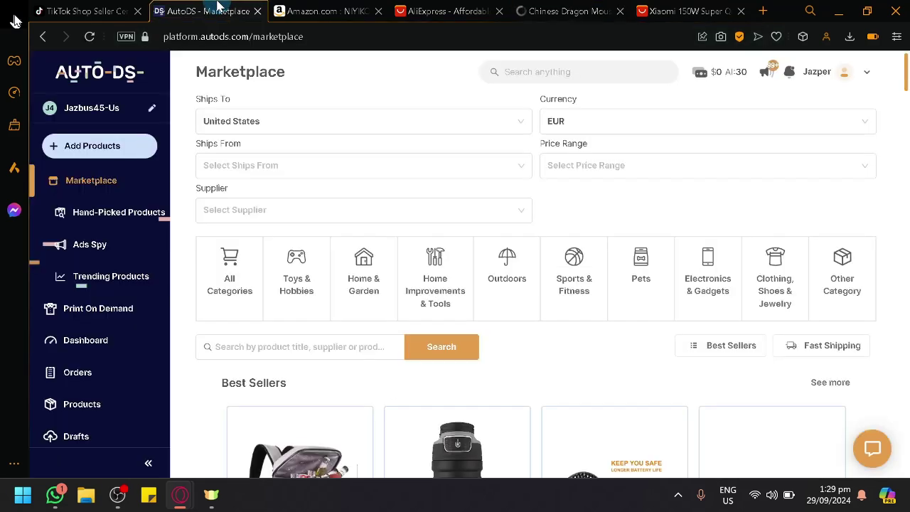
Paste the AliExpress mouse pad link into a new Single Product import's Supplier Url.
left_click(117, 146)
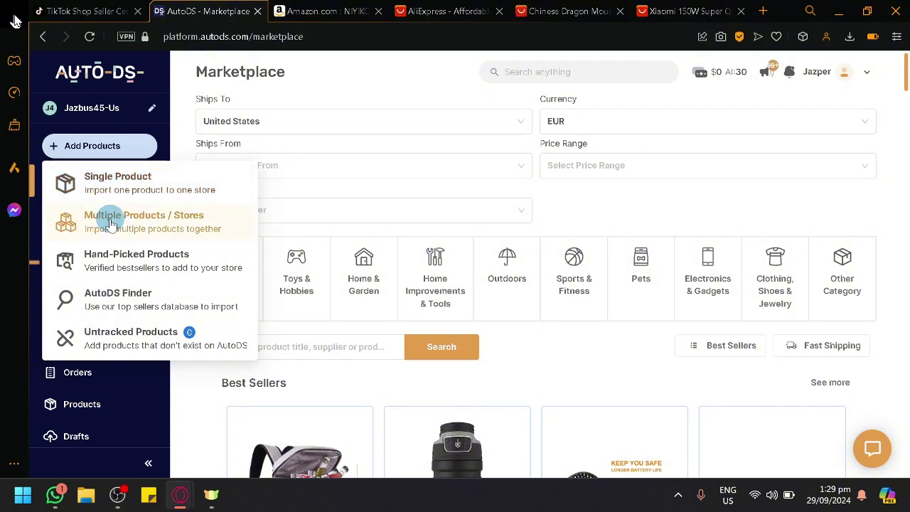
left_click(122, 179)
left_click(357, 259)
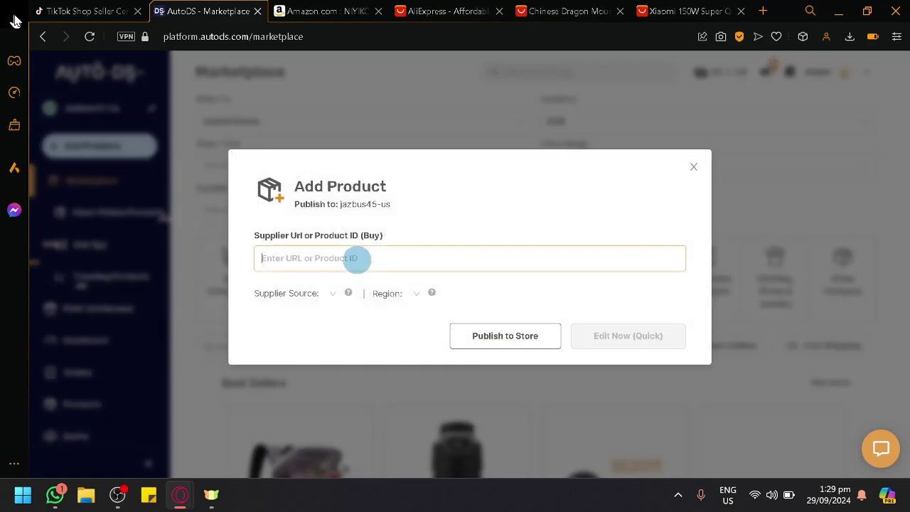
key("ctrl+v")
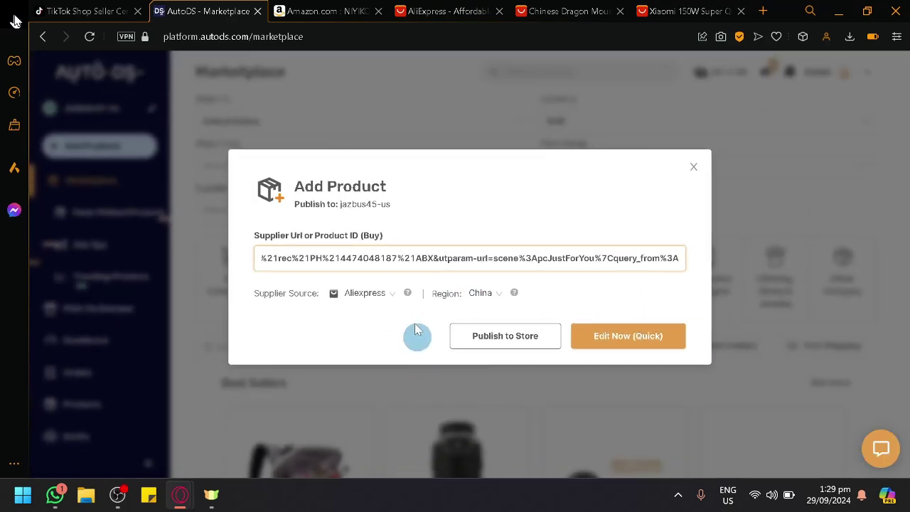
Scroll through the Supplier Source list and keep Aliexpress selected.
left_click(384, 292)
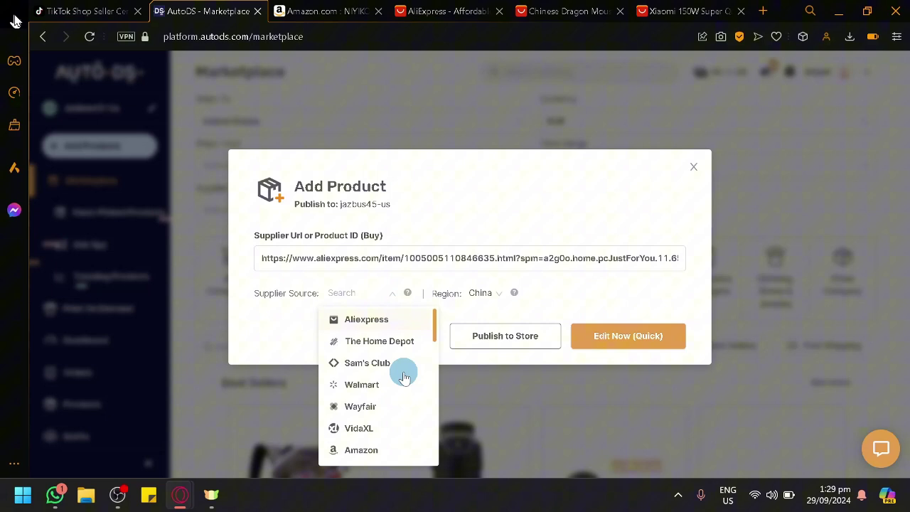
scroll(402, 372, "down", 2)
scroll(402, 372, "down", 1)
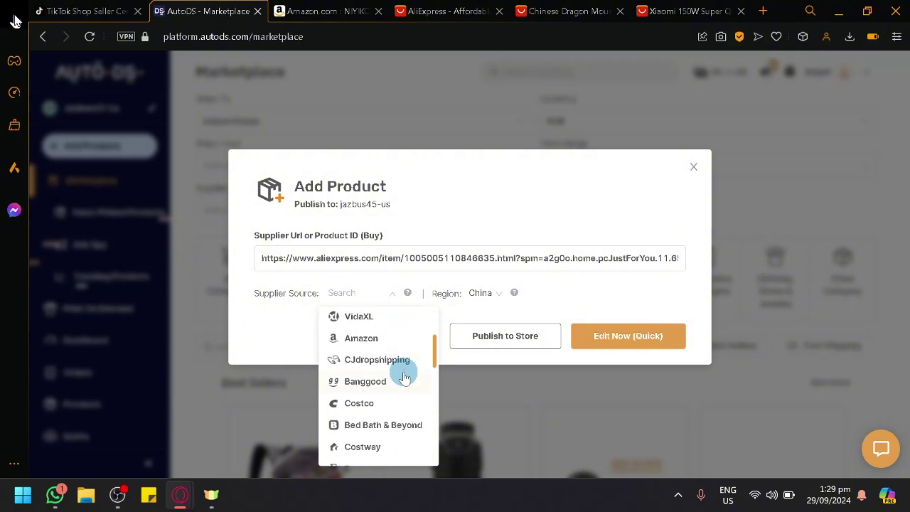
scroll(403, 377, "down", 1)
scroll(402, 377, "down", 1)
scroll(402, 377, "down", 1)
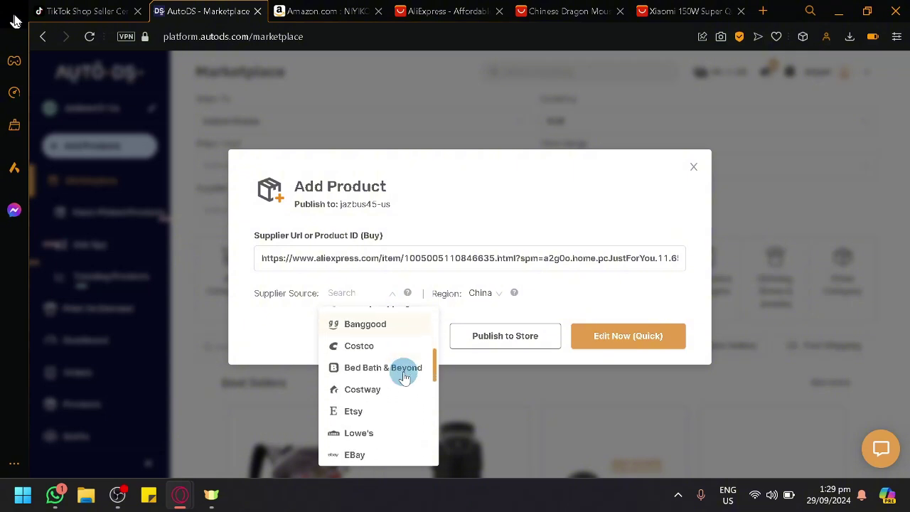
scroll(403, 372, "up", 2)
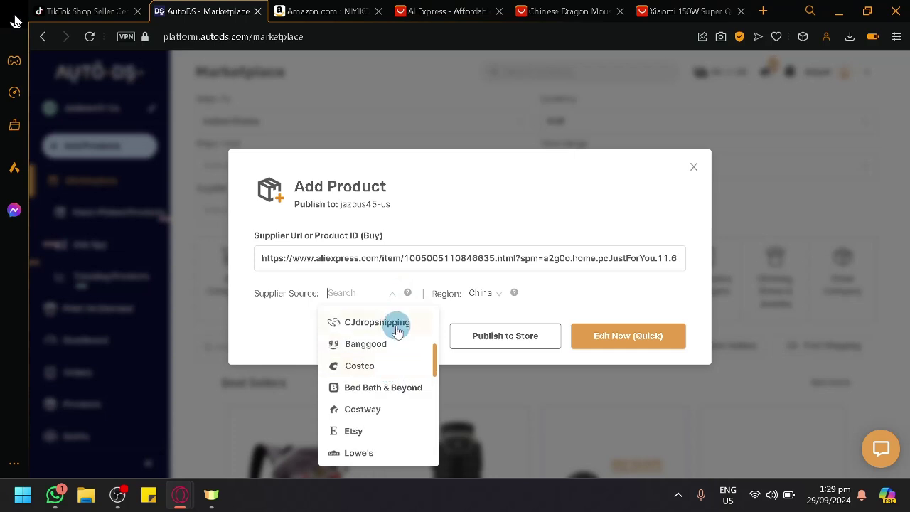
scroll(396, 333, "down", 1)
scroll(376, 398, "down", 3)
scroll(416, 384, "down", 2)
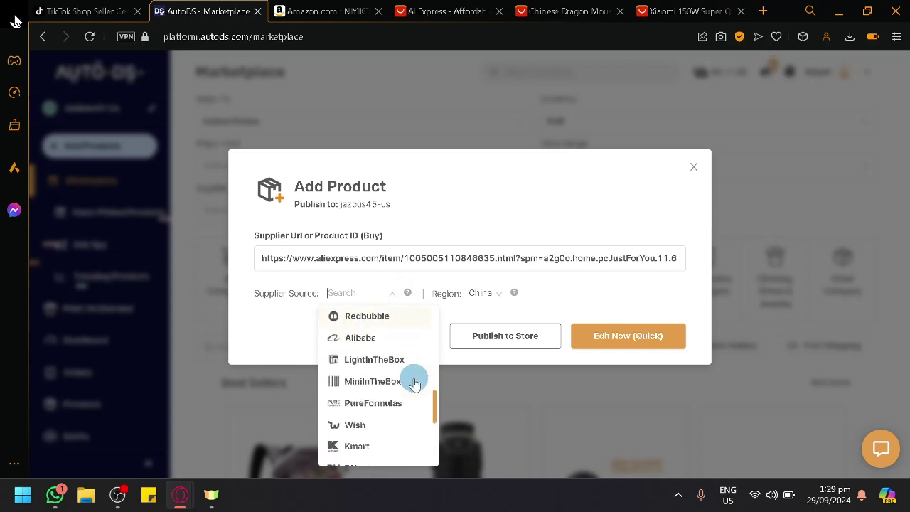
scroll(414, 377, "down", 1)
scroll(413, 377, "down", 1)
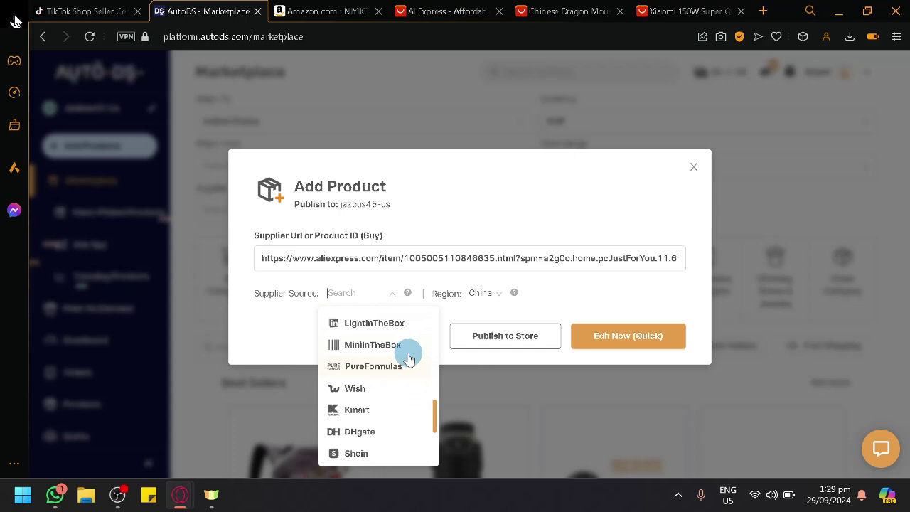
scroll(398, 358, "down", 3)
scroll(386, 384, "down", 1)
scroll(386, 406, "down", 2)
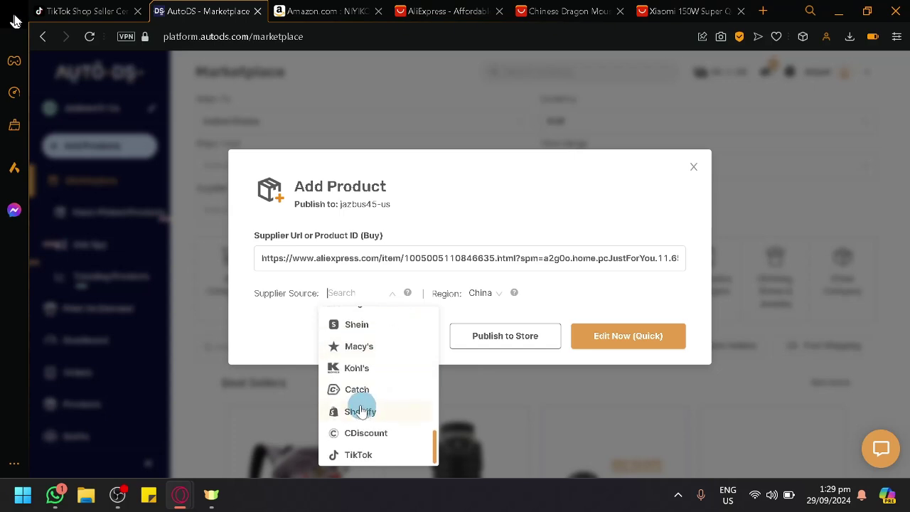
scroll(375, 362, "up", 5)
scroll(367, 364, "up", 5)
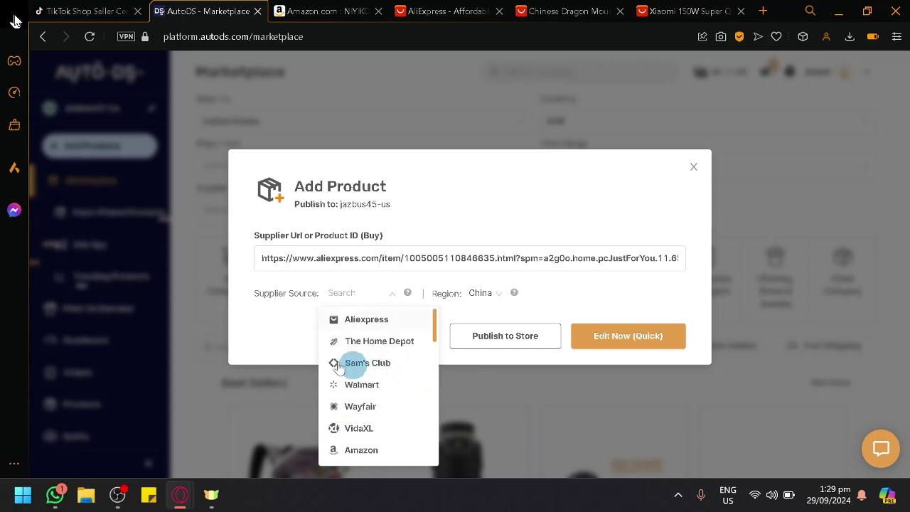
left_click(260, 352)
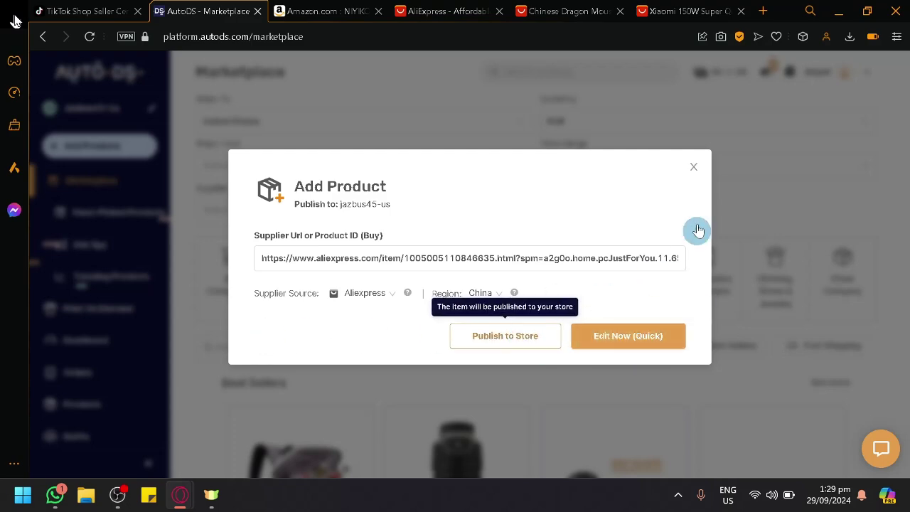
Close the Add Product dialog and return to TikTok Shop's empty Manage Products page.
left_click(693, 167)
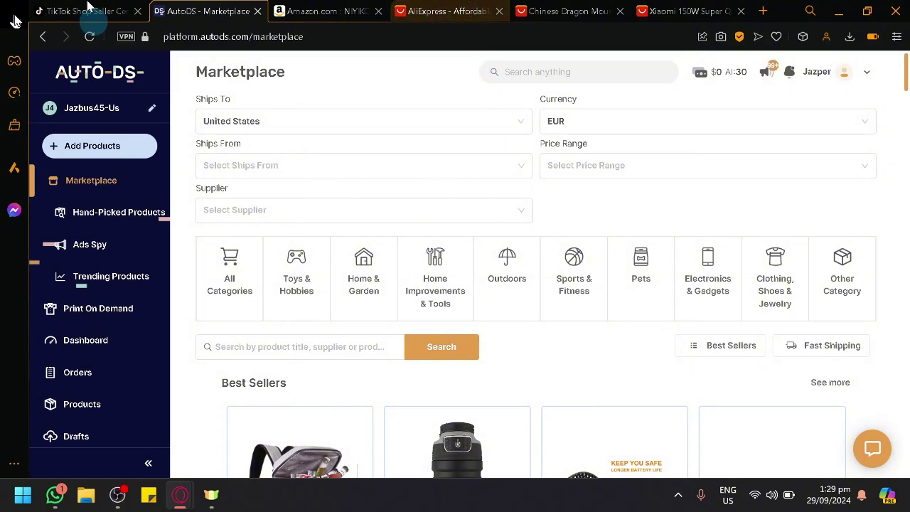
left_click(89, 10)
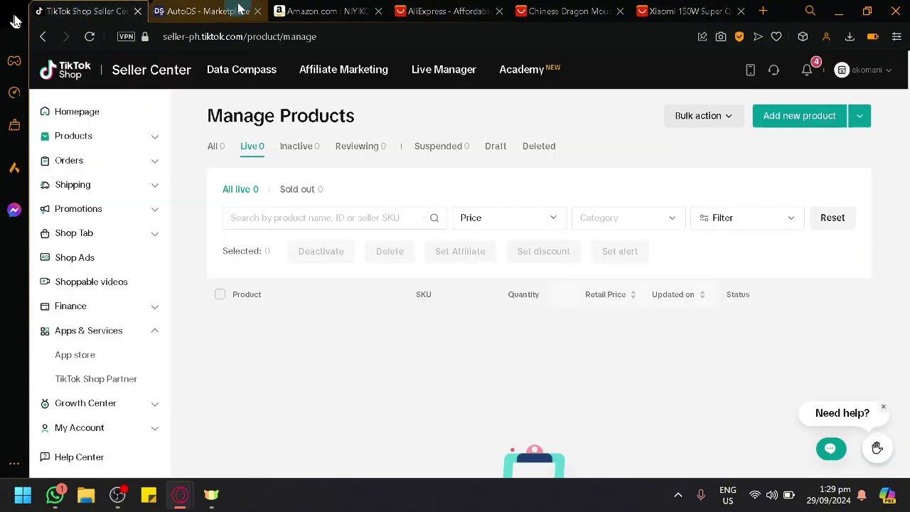
left_click(229, 277)
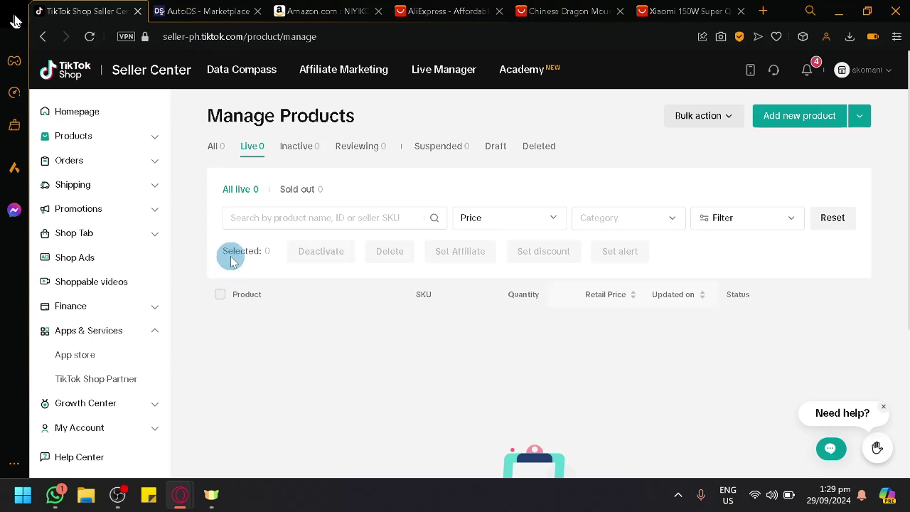